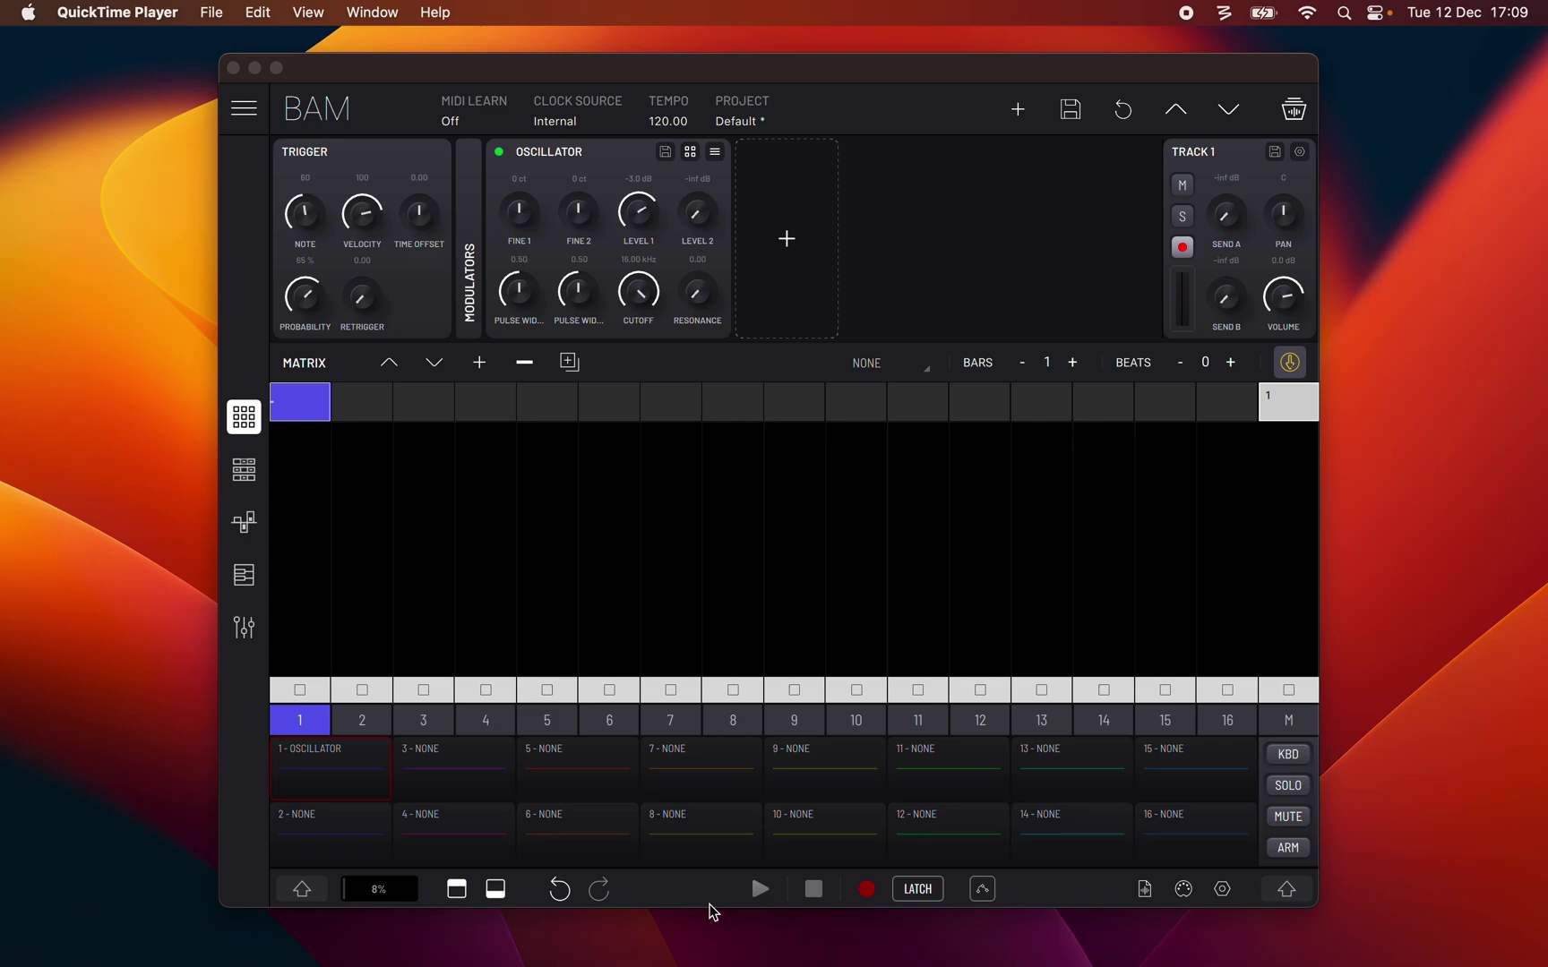
Step: Switch from the Matrix to the piano-roll Composer for track 1's Oscillator, showing its single note
{"action": "left_click", "coordinate": [243, 578]}
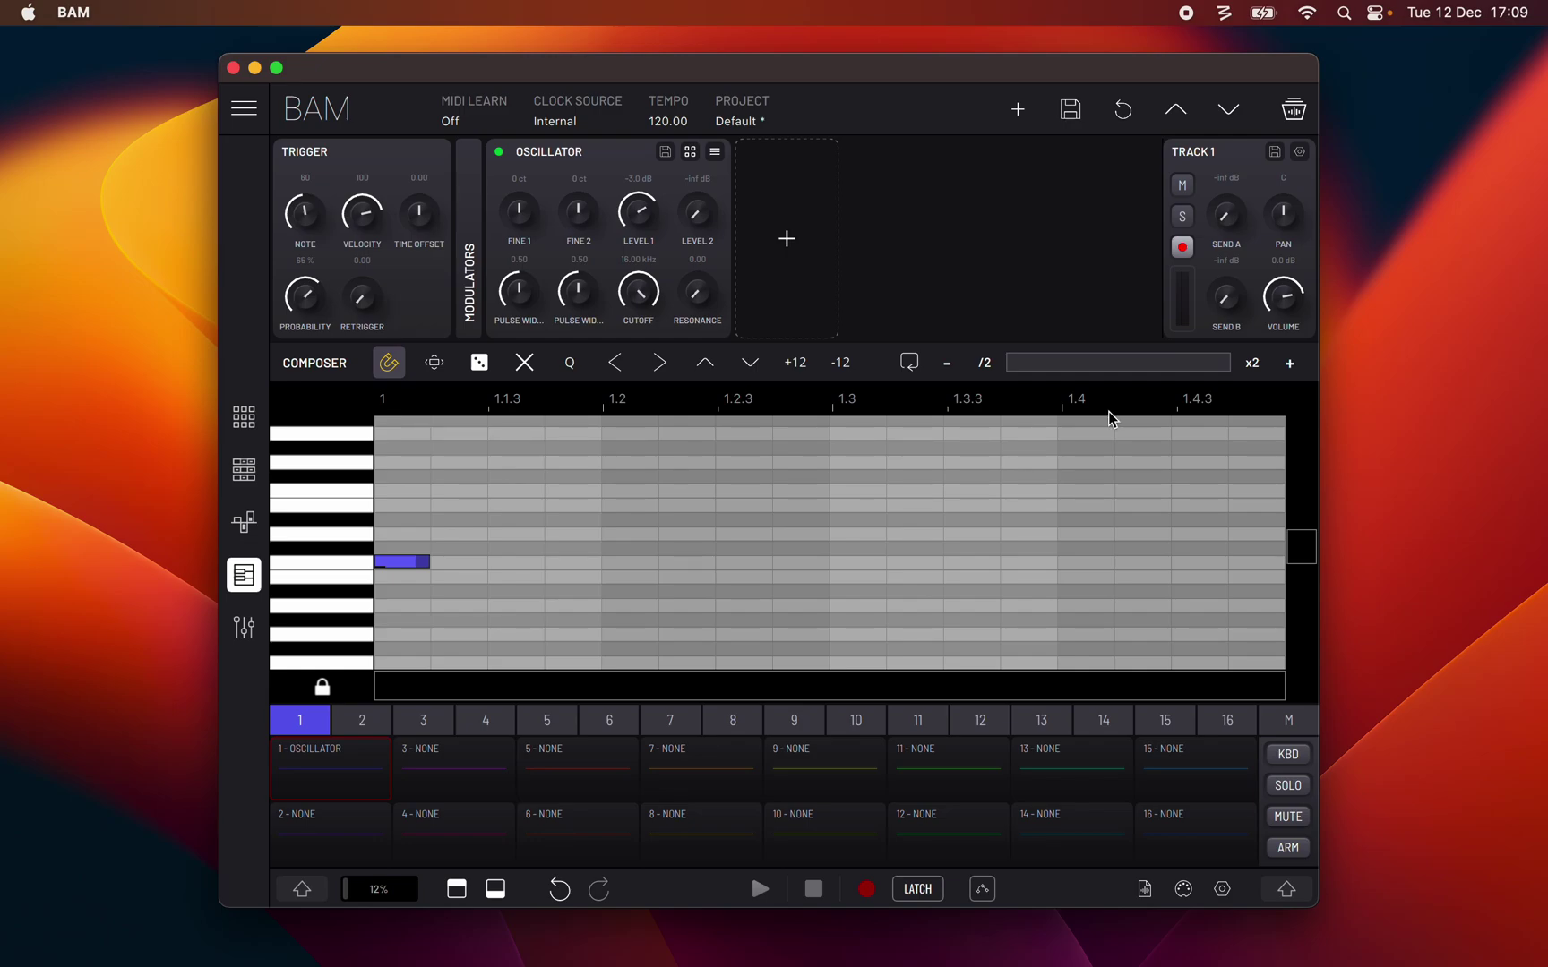
Step: Add notes at 1.1.3, 1.2 and a long one at 1.2.3, adjust lengths, raise the 1.2 note
{"action": "left_click", "coordinate": [534, 563]}
{"action": "left_click", "coordinate": [640, 562]}
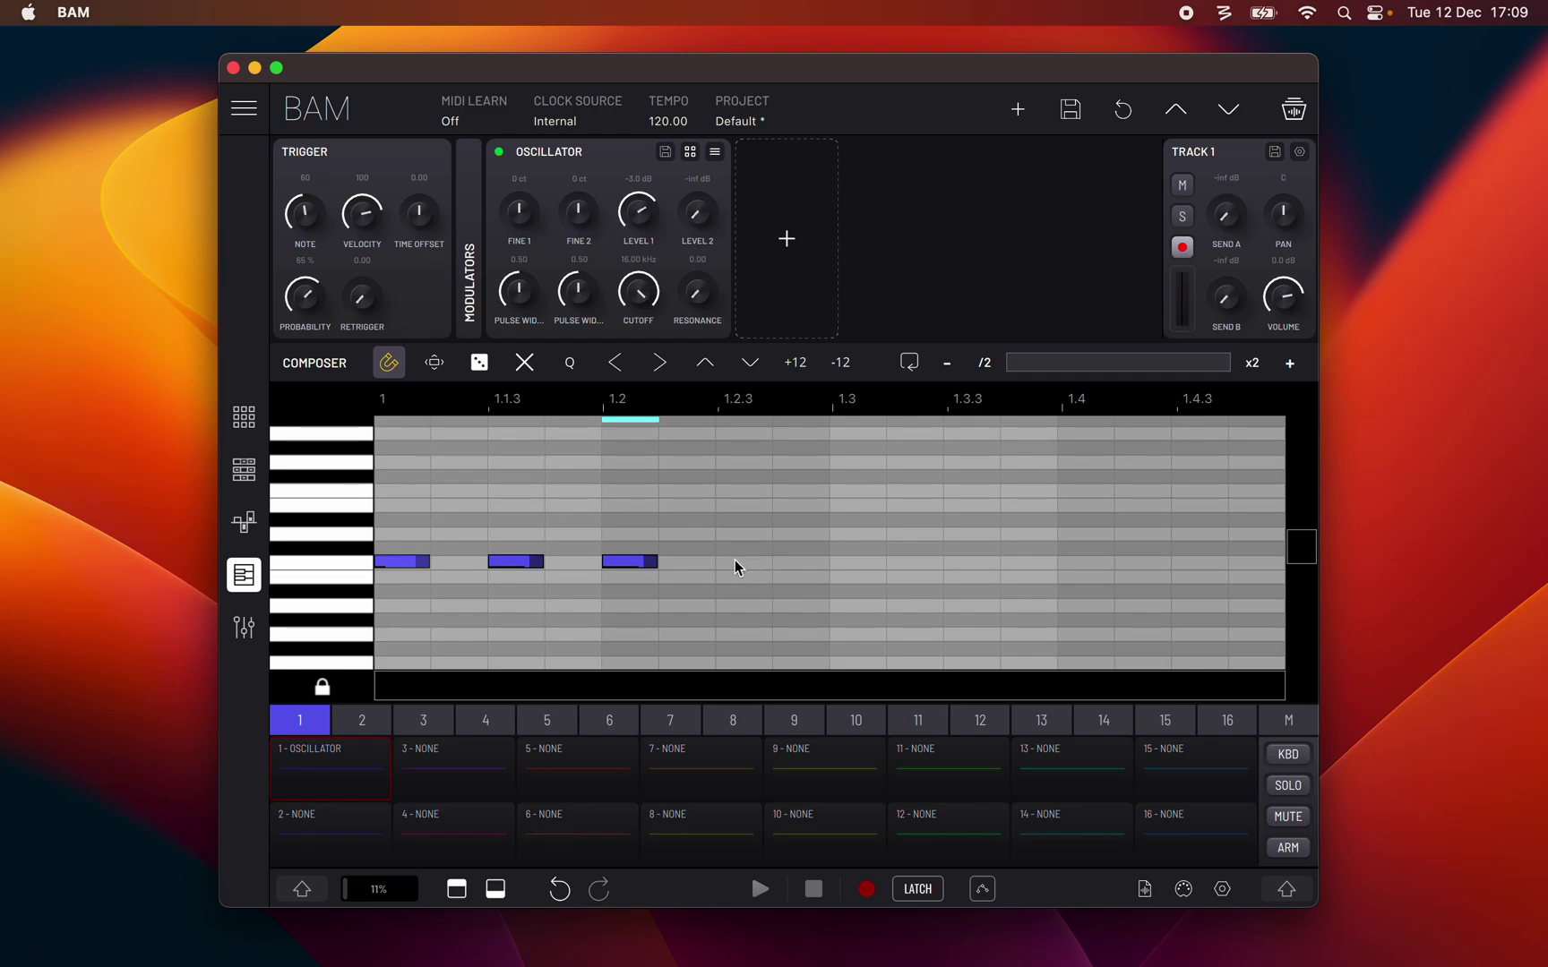
{"action": "left_click_drag", "start_coordinate": [734, 559], "coordinate": [1047, 560]}
{"action": "mouse_move", "coordinate": [653, 563]}
{"action": "left_mouse_down"}
{"action": "mouse_move", "coordinate": [705, 560]}
{"action": "mouse_move", "coordinate": [656, 562]}
{"action": "left_mouse_up"}
{"action": "left_click_drag", "start_coordinate": [1050, 561], "coordinate": [791, 521]}
{"action": "left_click_drag", "start_coordinate": [625, 567], "coordinate": [622, 548]}
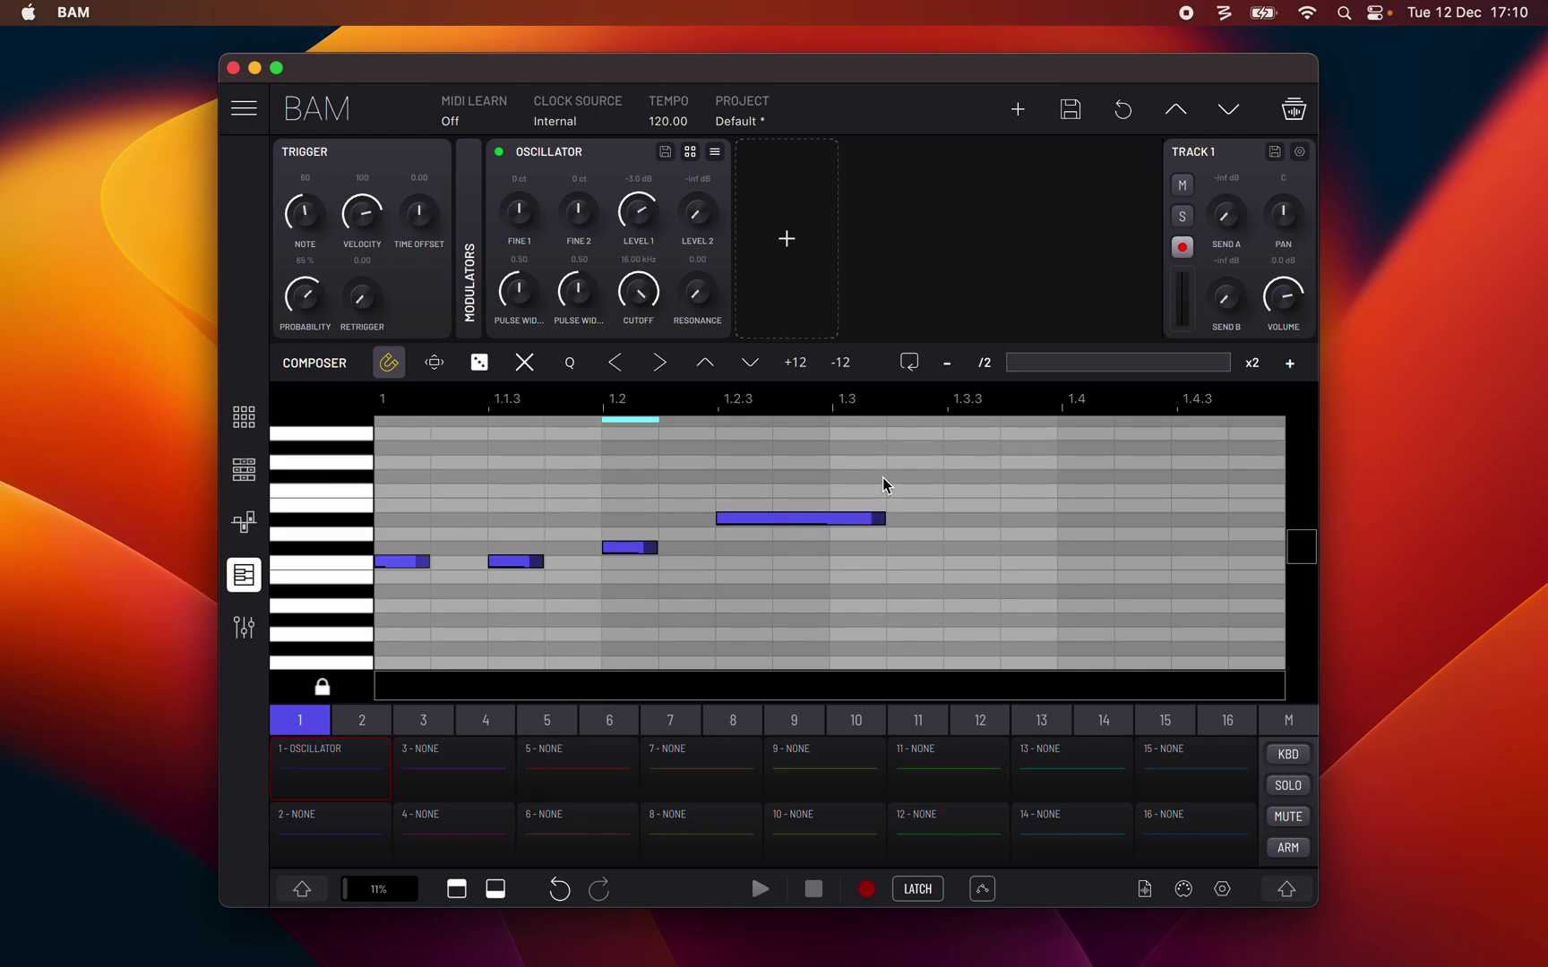
Step: Select all four notes, then the later pair, then the earlier pair, then deselect everything
{"action": "left_click_drag", "start_coordinate": [924, 476], "coordinate": [394, 634]}
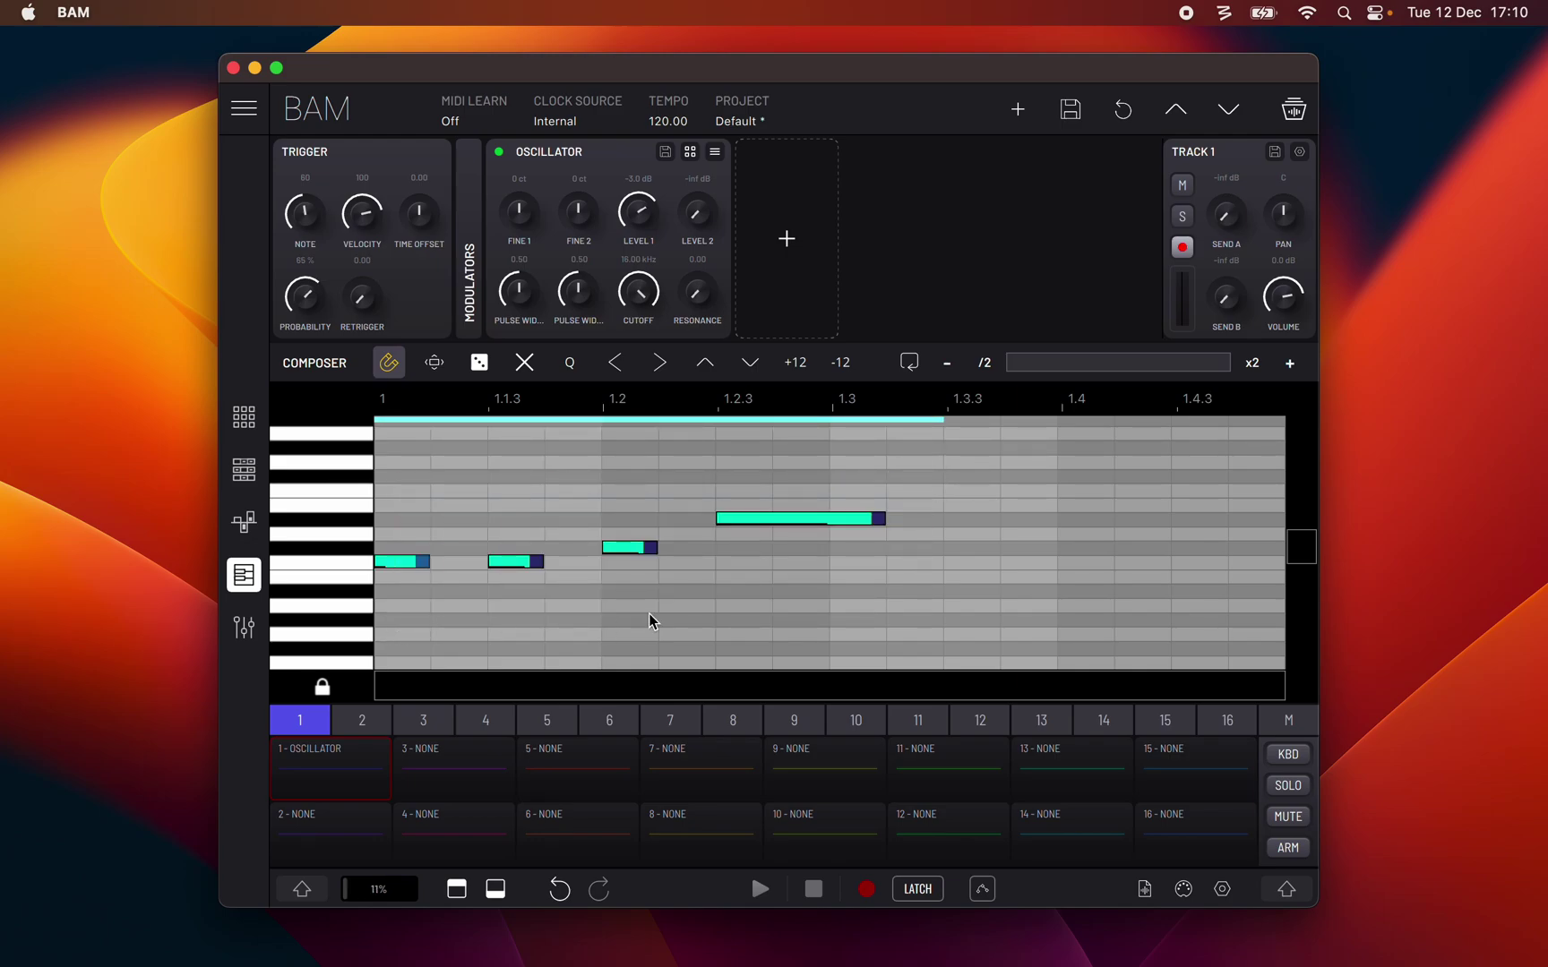
{"action": "left_click_drag", "start_coordinate": [853, 476], "coordinate": [603, 595]}
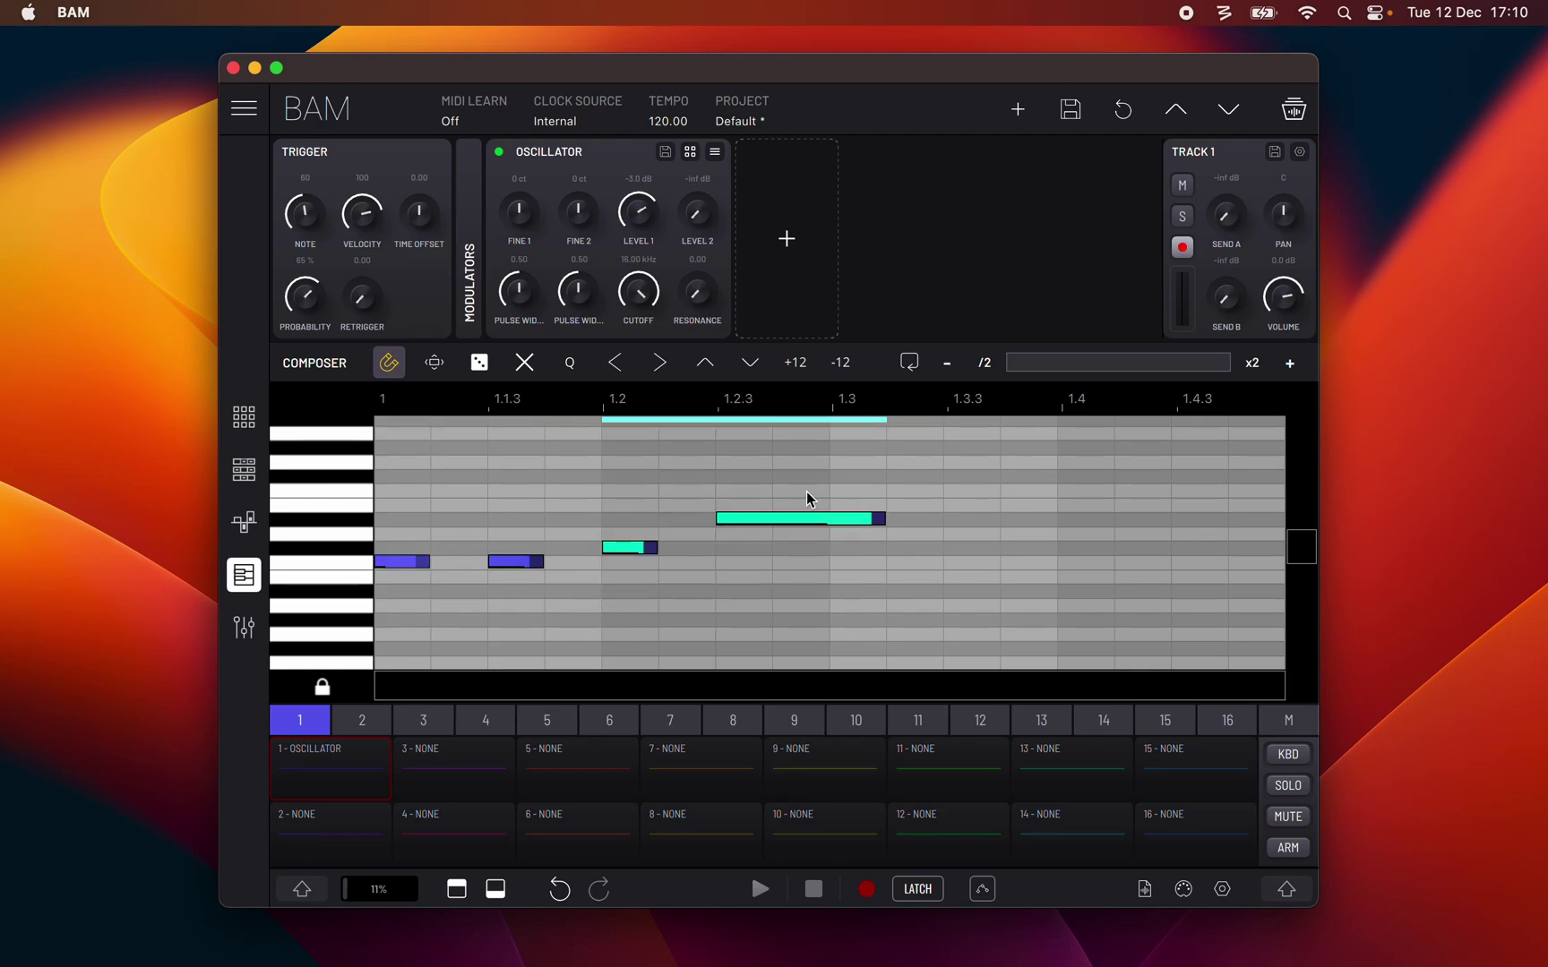
{"action": "left_click", "coordinate": [345, 563]}
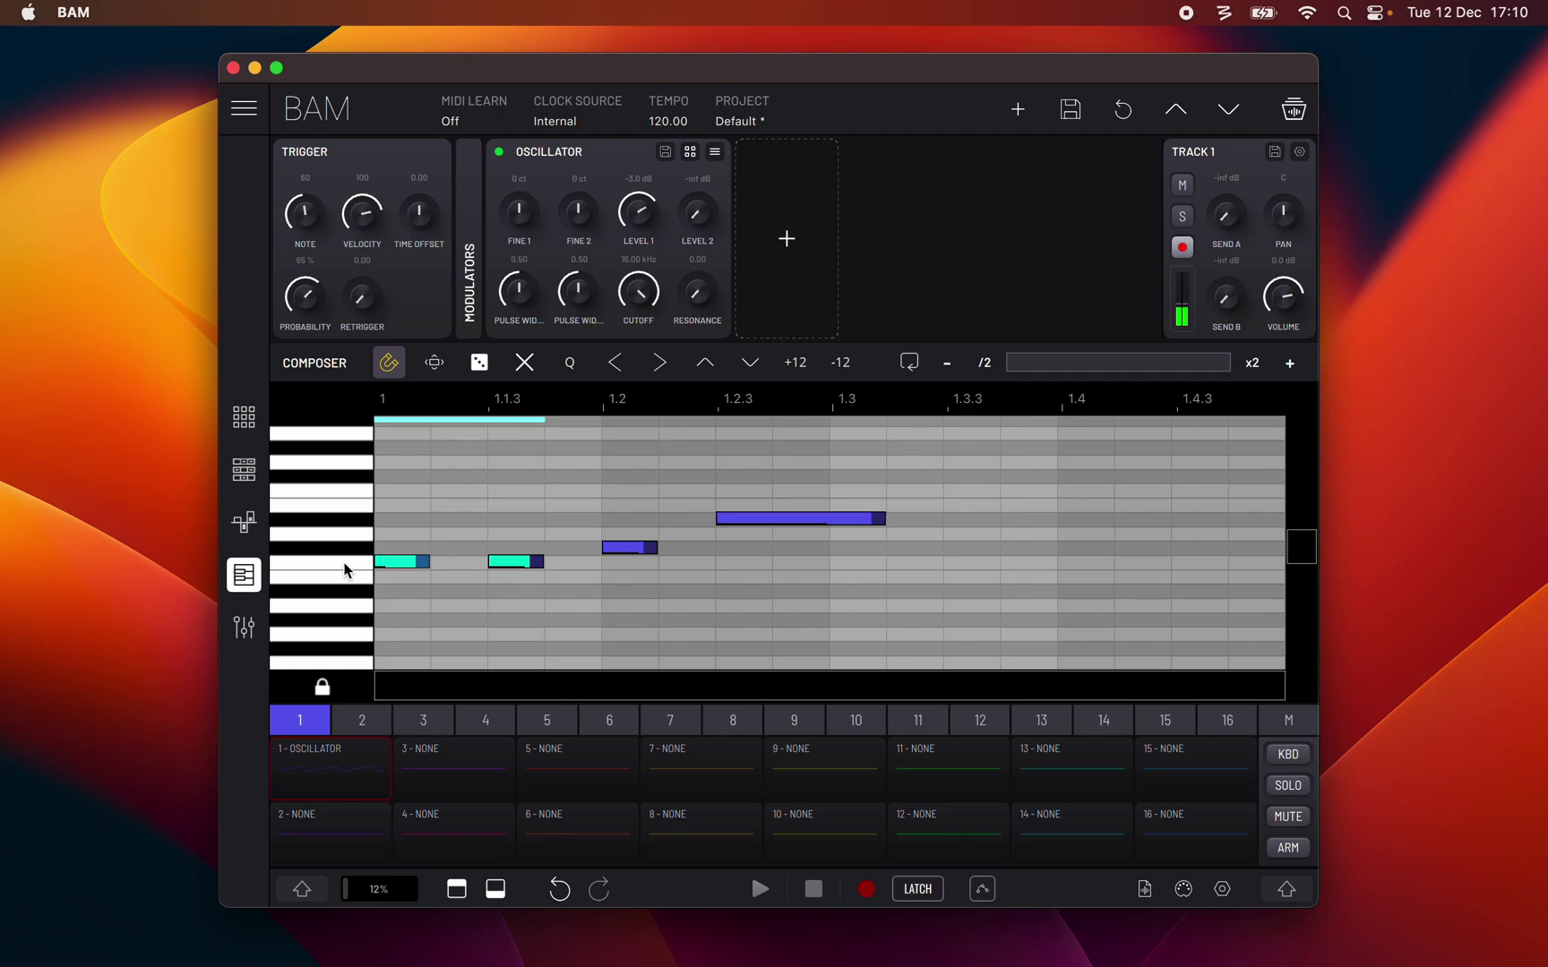
{"action": "left_click", "coordinate": [991, 532]}
Step: Give the first three notes progressively lower velocities and set trigger probability to 74 %
{"action": "left_click", "coordinate": [244, 523]}
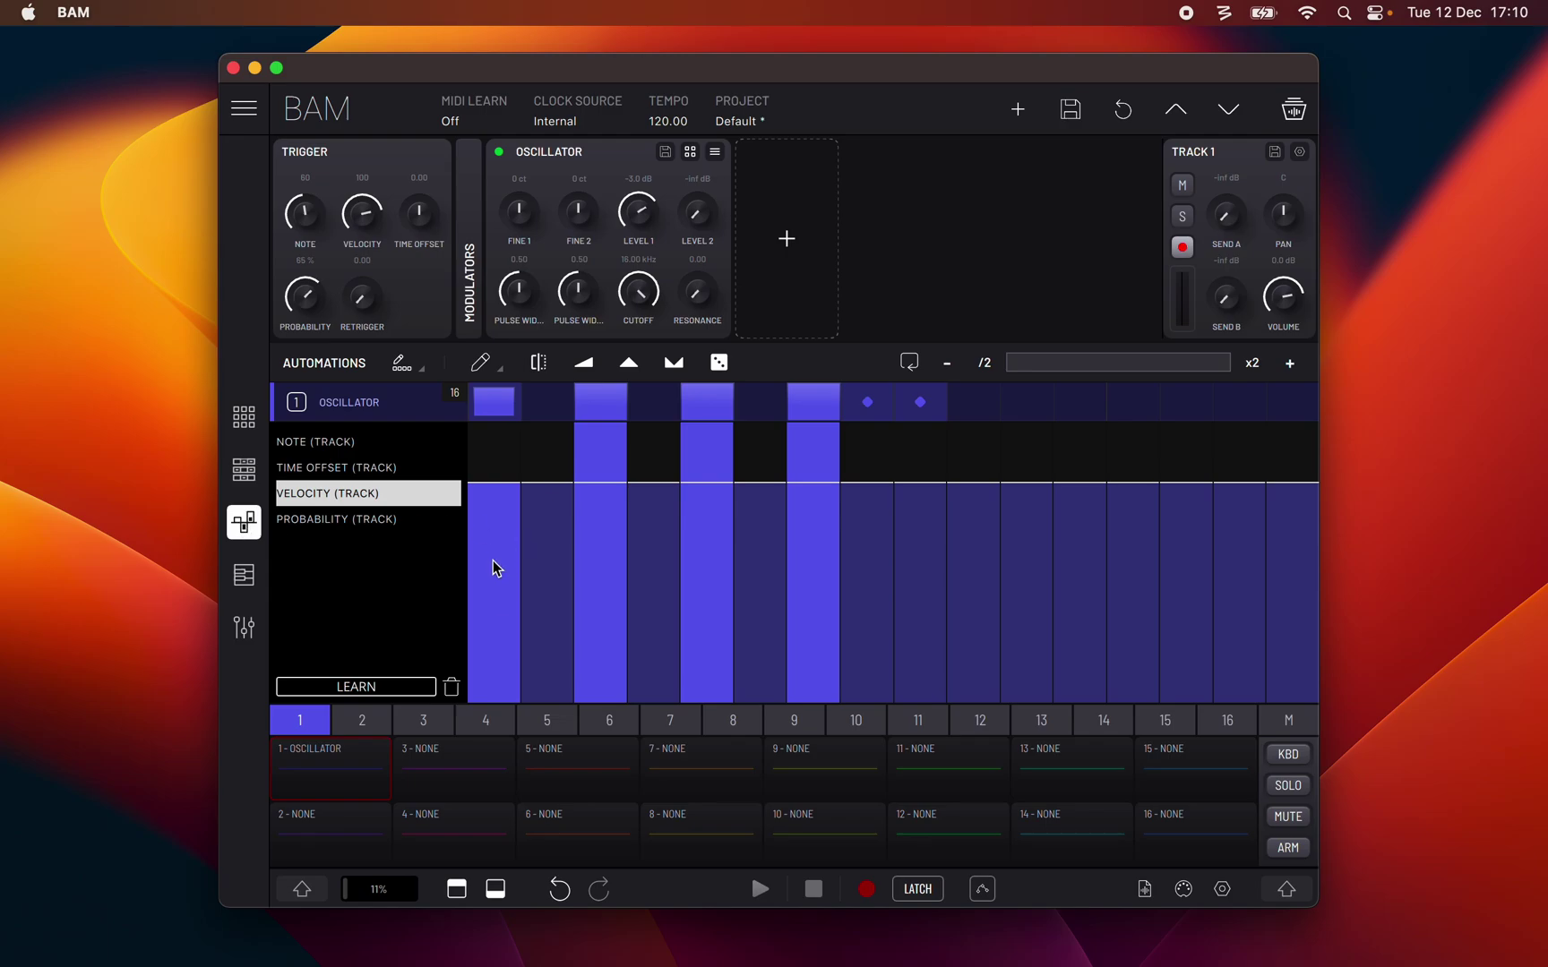
{"action": "left_click", "coordinate": [495, 649]}
{"action": "left_click", "coordinate": [601, 591]}
{"action": "left_click", "coordinate": [718, 558]}
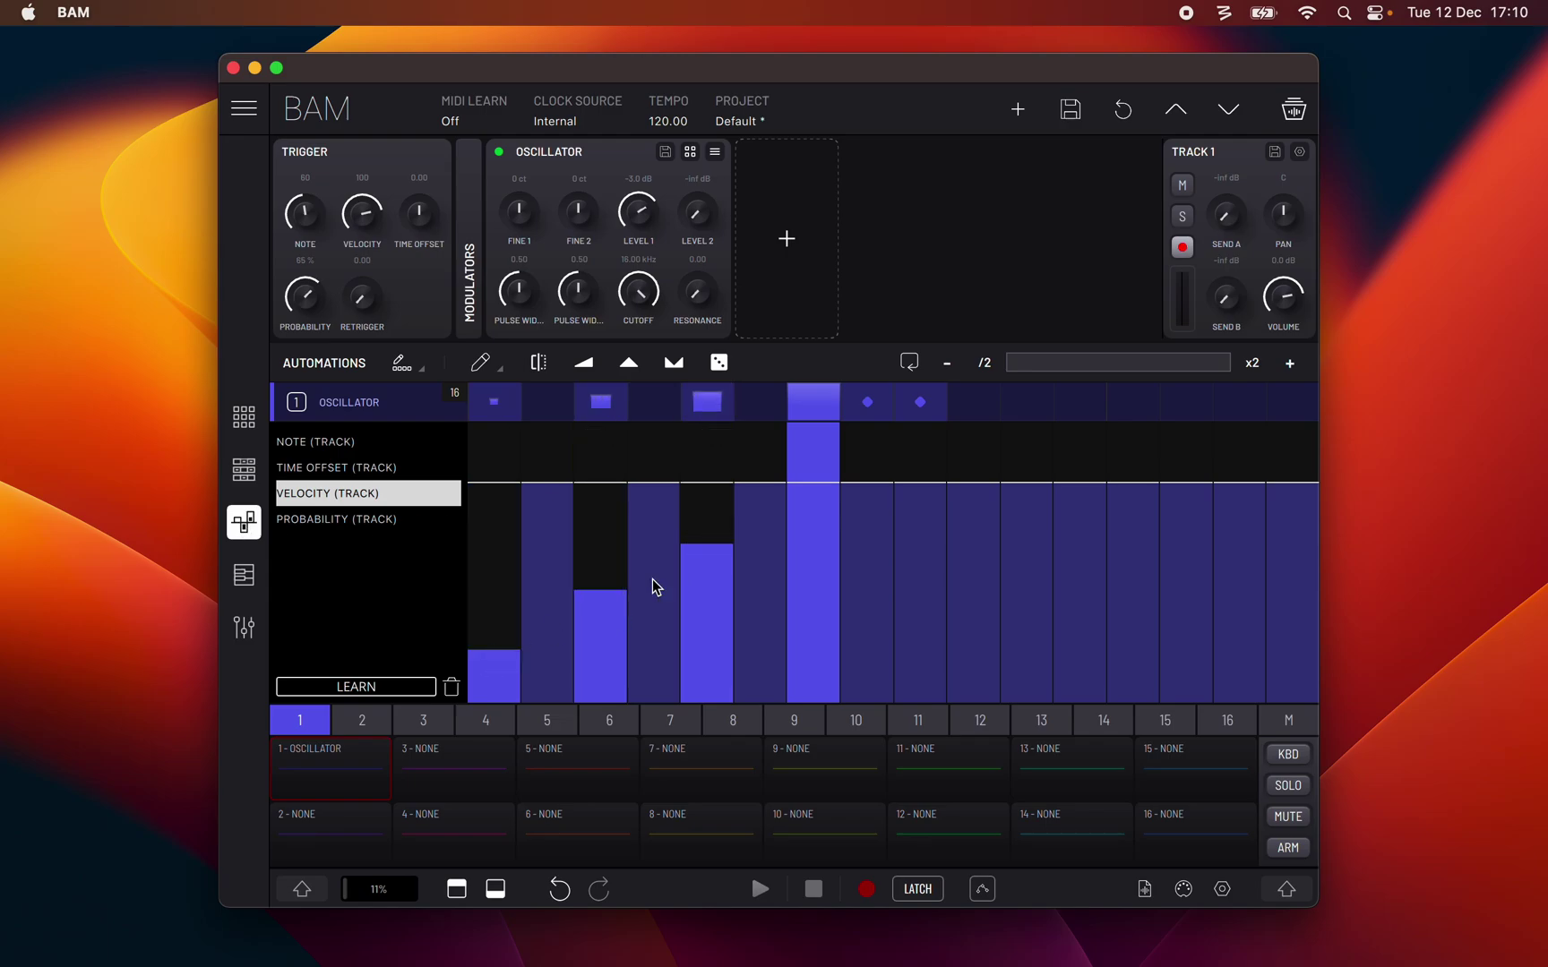
{"action": "left_click", "coordinate": [246, 581]}
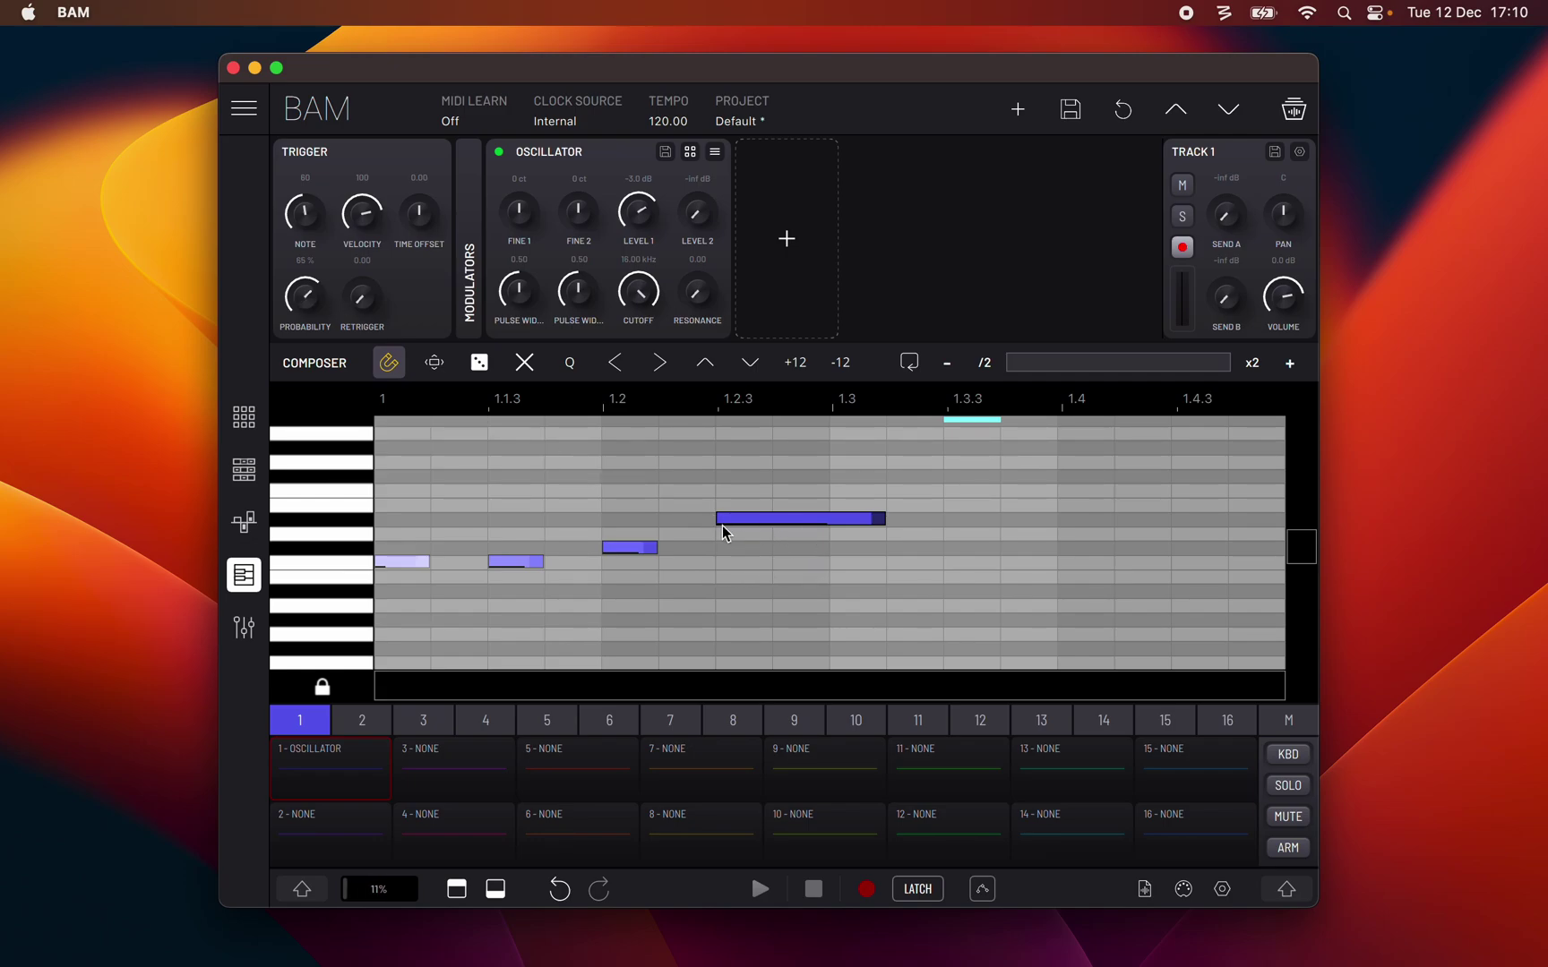
{"action": "left_click_drag", "start_coordinate": [305, 300], "coordinate": [343, 285]}
Step: Review the Note, Time Offset and Velocity lanes, then add a short note at 1.3.3
{"action": "left_click", "coordinate": [244, 522]}
{"action": "left_click", "coordinate": [337, 467]}
{"action": "left_click", "coordinate": [337, 443]}
{"action": "left_click", "coordinate": [343, 468]}
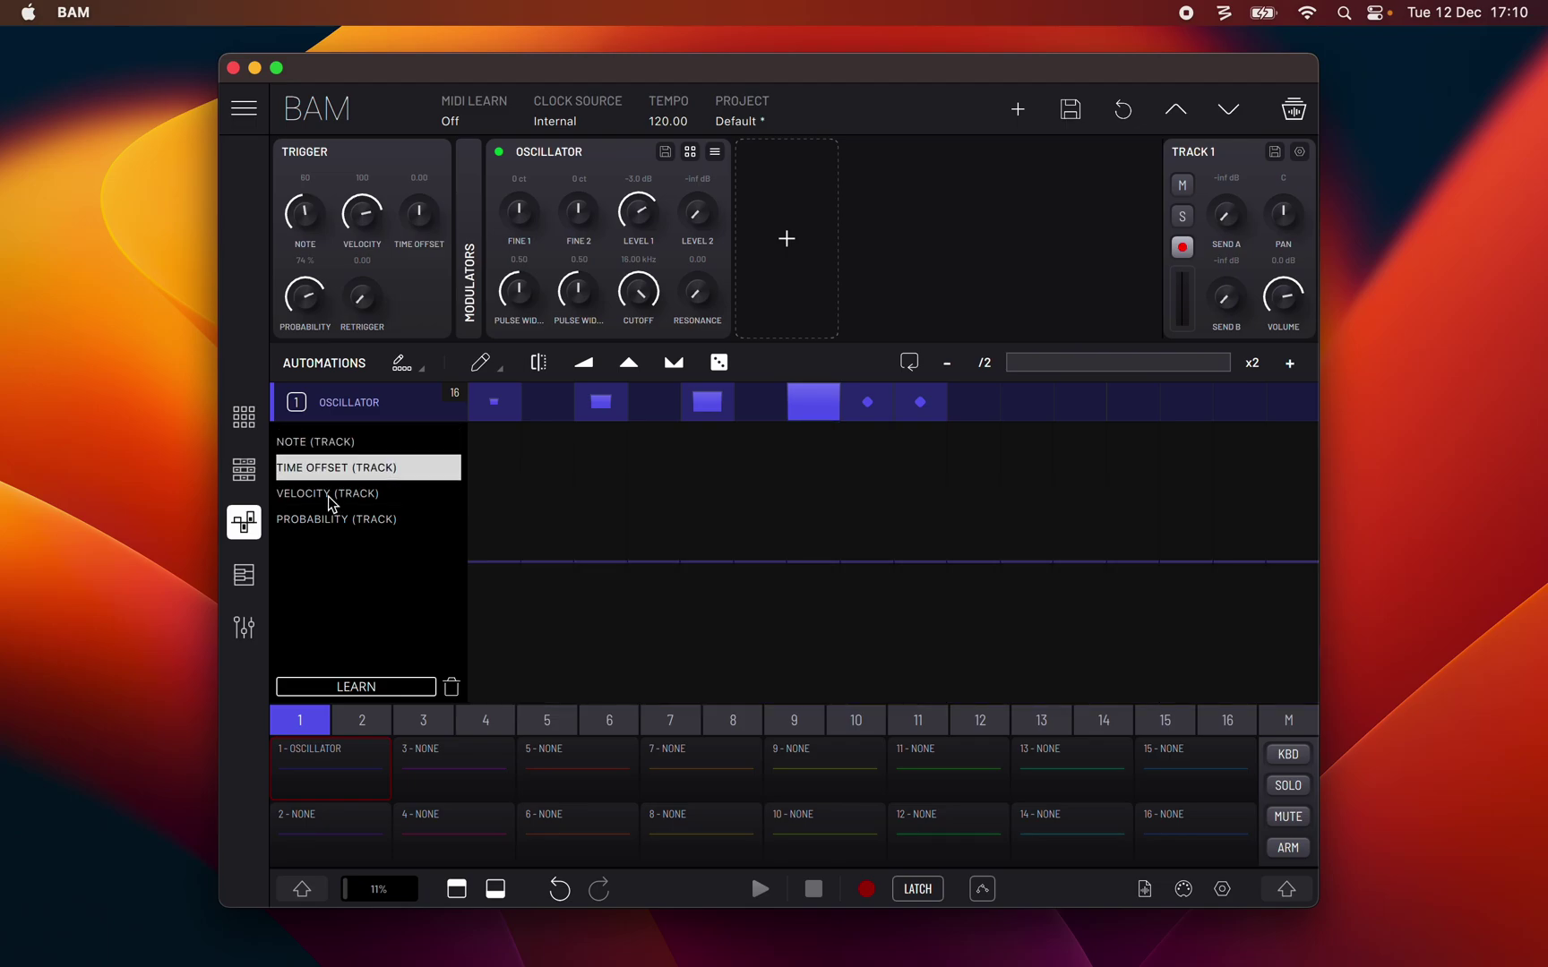
{"action": "left_click", "coordinate": [331, 494]}
{"action": "left_click", "coordinate": [244, 574]}
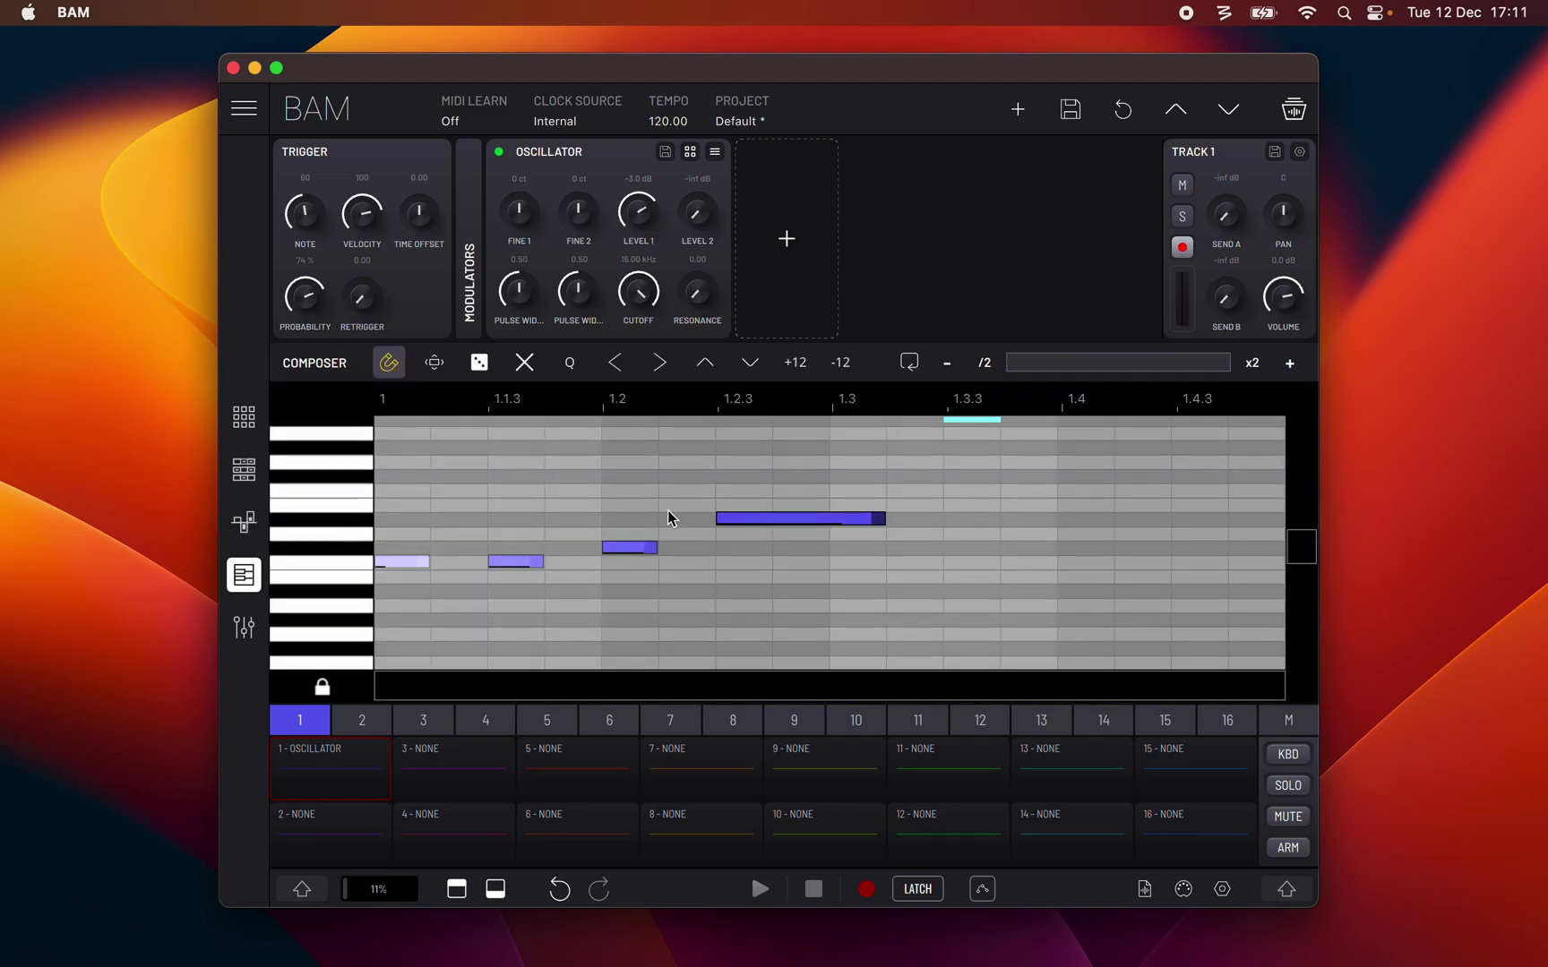
{"action": "left_click", "coordinate": [965, 516]}
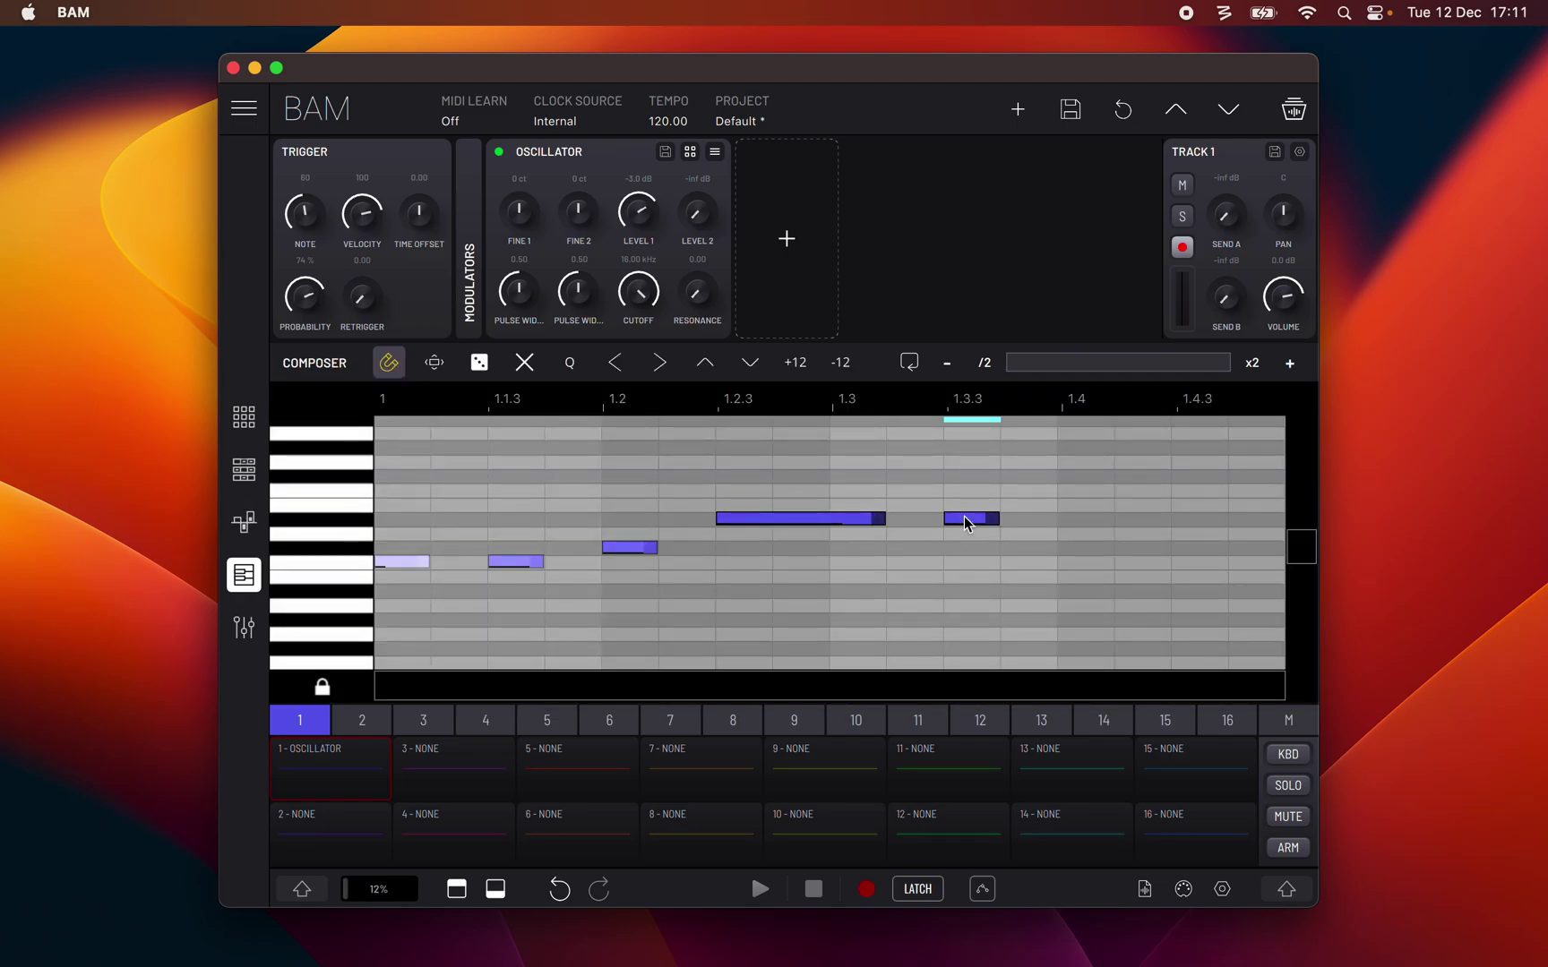
Step: Recheck the Note, Time Offset and Velocity lanes, then go back to the piano roll
{"action": "left_click", "coordinate": [244, 522]}
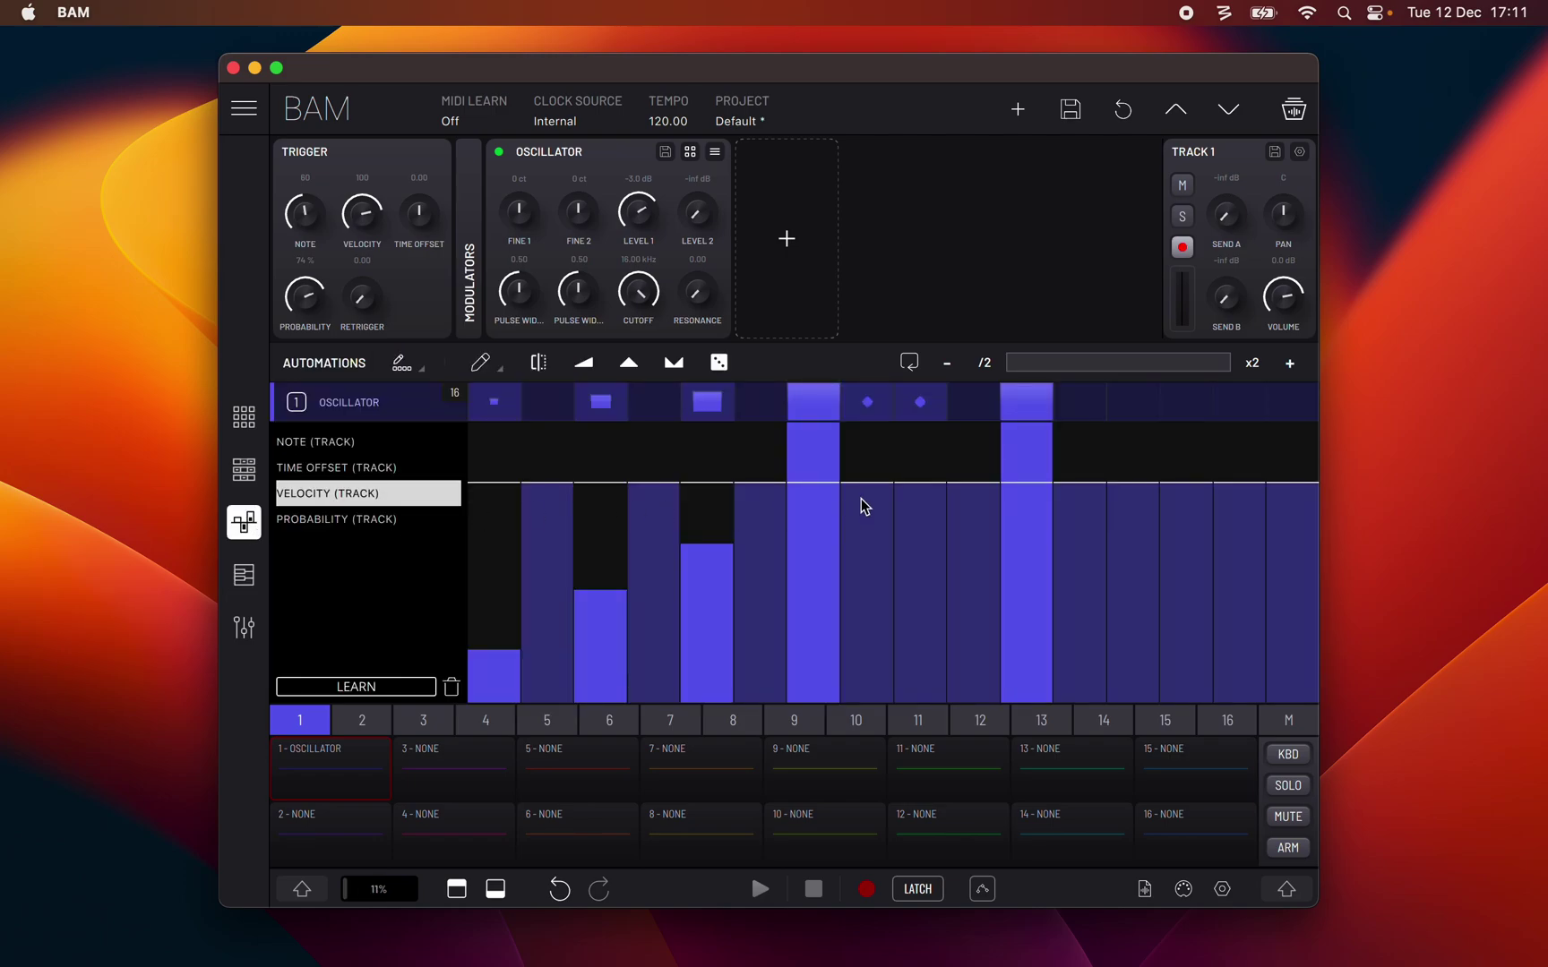
{"action": "left_click", "coordinate": [344, 448]}
{"action": "left_click", "coordinate": [353, 473]}
{"action": "left_click", "coordinate": [356, 491]}
{"action": "left_click", "coordinate": [354, 445]}
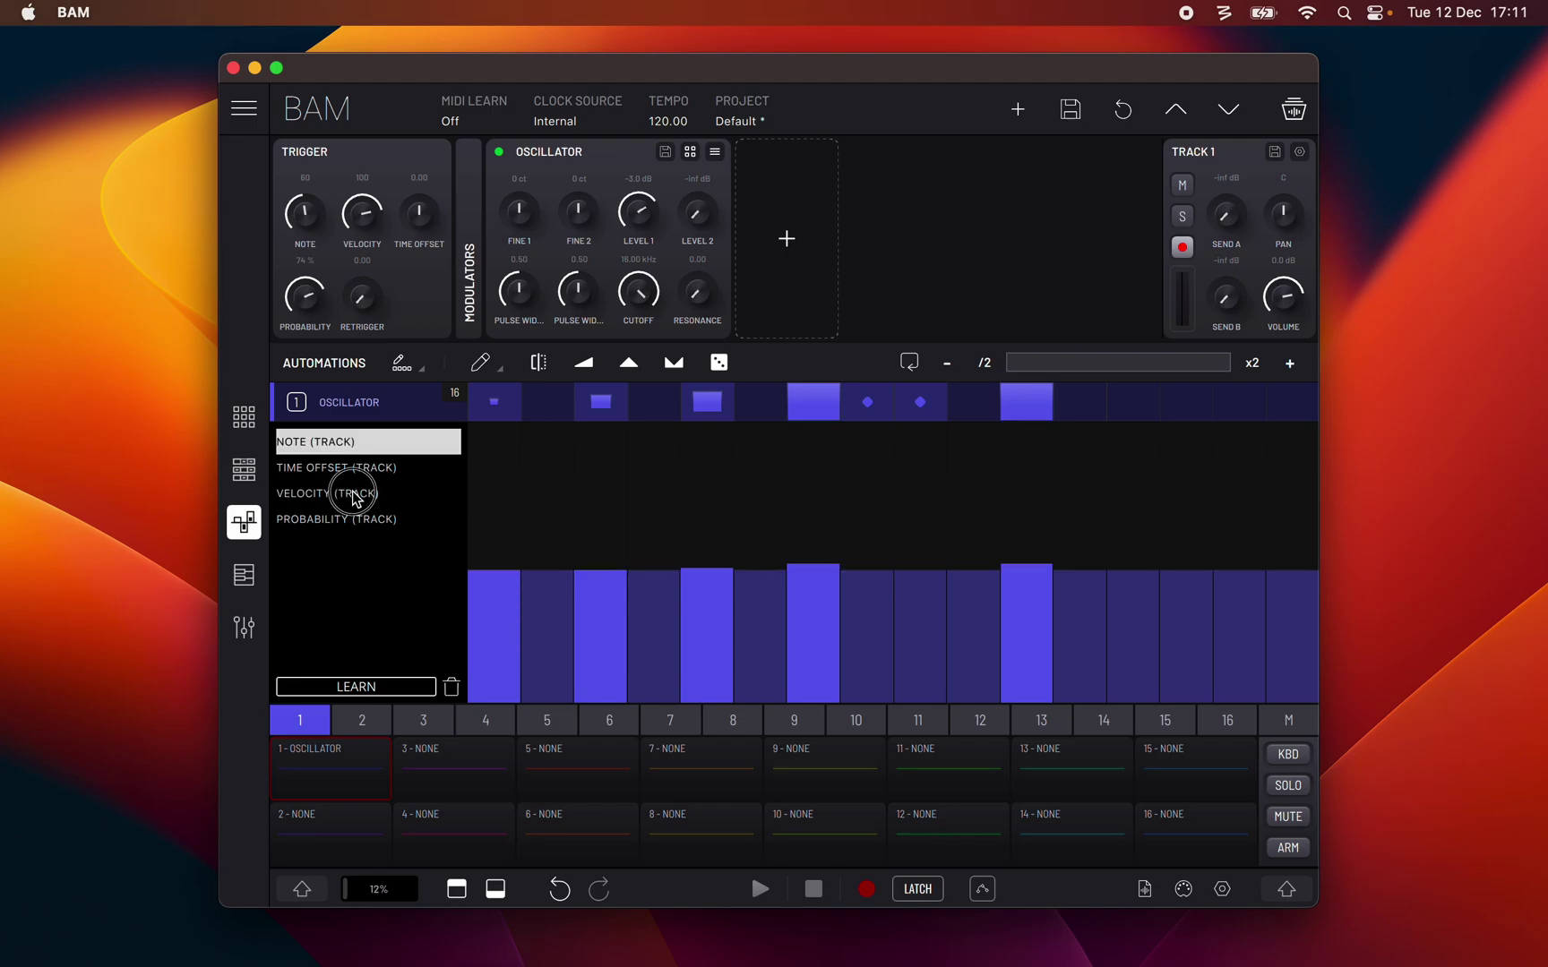
{"action": "left_click", "coordinate": [355, 493]}
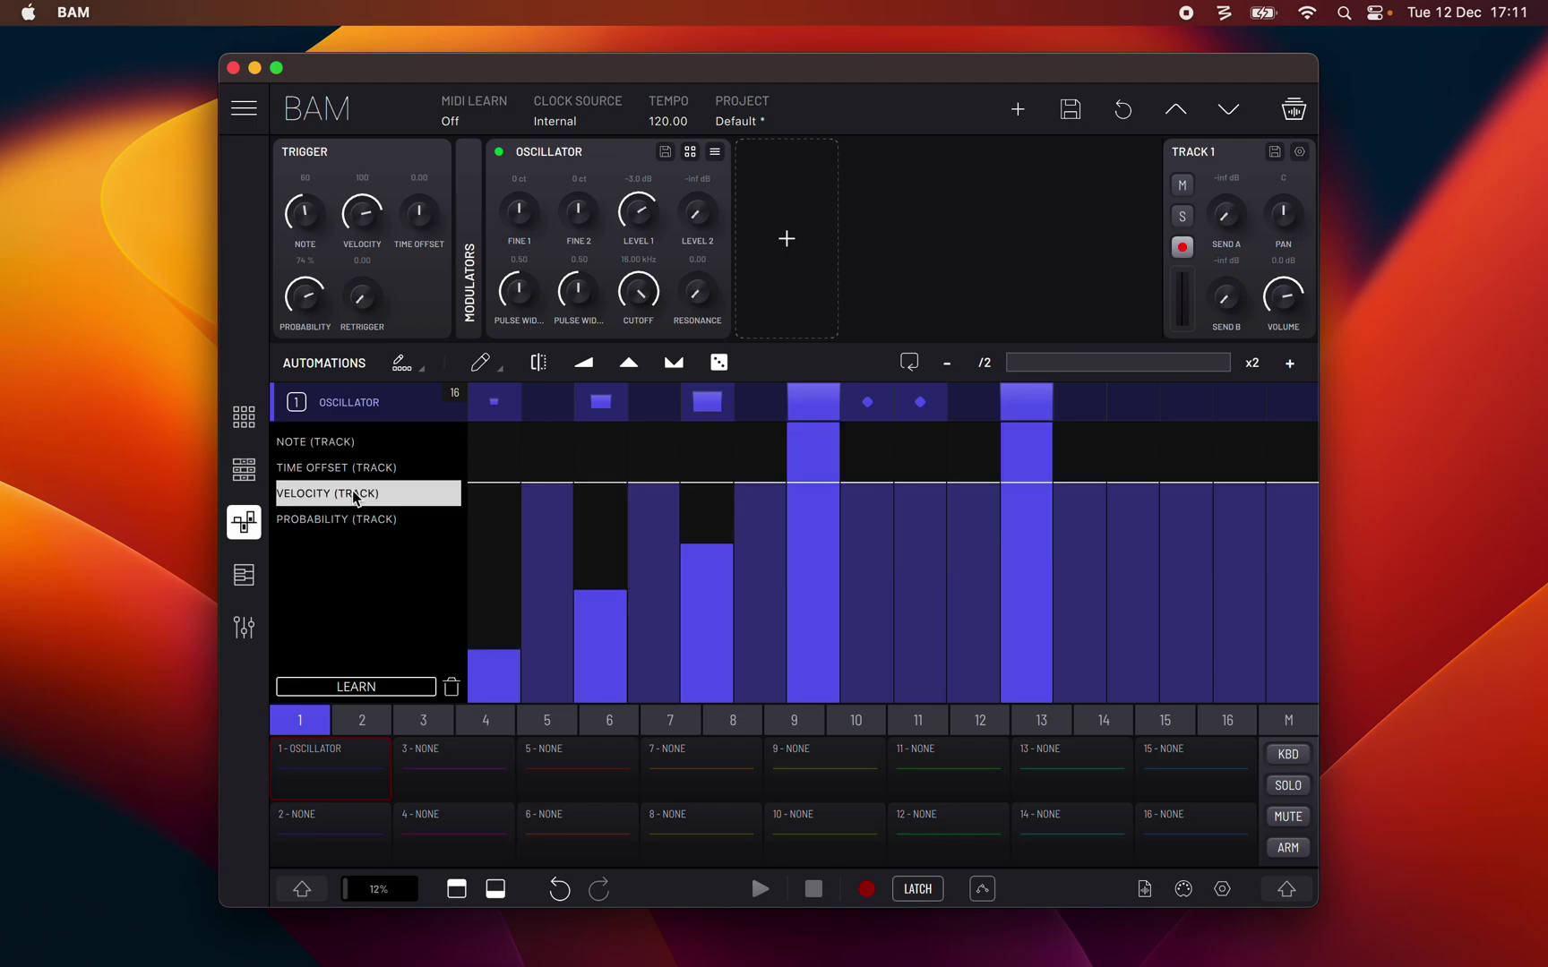
{"action": "left_click", "coordinate": [245, 575]}
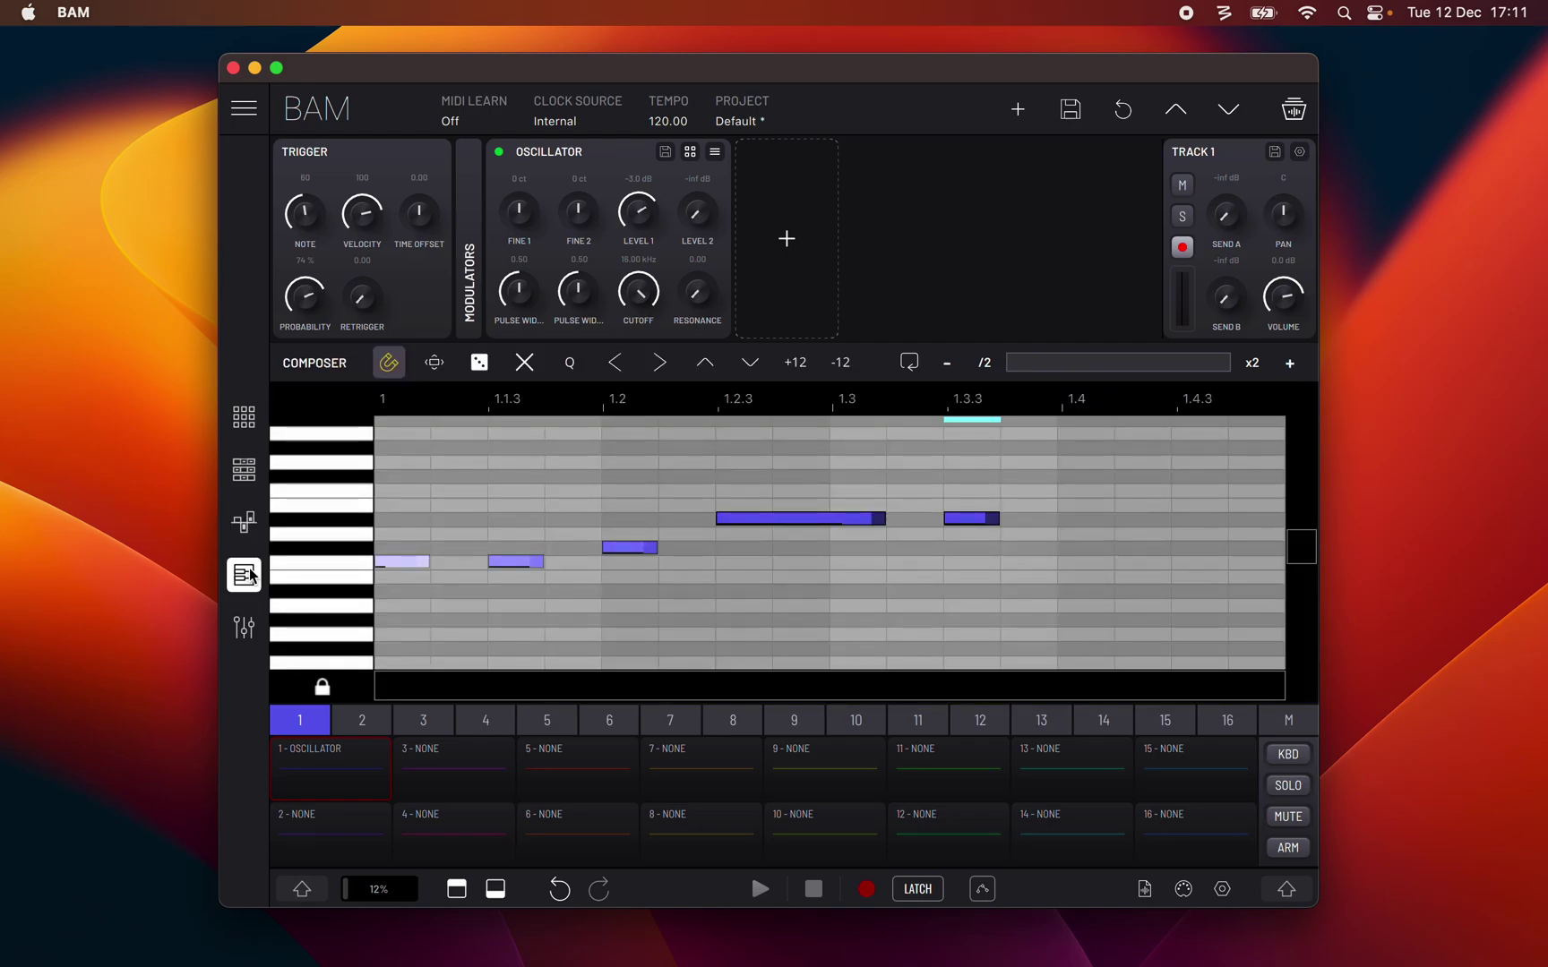
Step: Remove a stray note, then with drawing off box-select all notes and try shifting them
{"action": "left_click", "coordinate": [683, 569]}
{"action": "left_click", "coordinate": [683, 569]}
{"action": "left_click", "coordinate": [388, 362]}
{"action": "left_click_drag", "start_coordinate": [398, 430], "coordinate": [1029, 632]}
{"action": "left_click_drag", "start_coordinate": [391, 570], "coordinate": [438, 553]}
{"action": "left_click", "coordinate": [389, 362]}
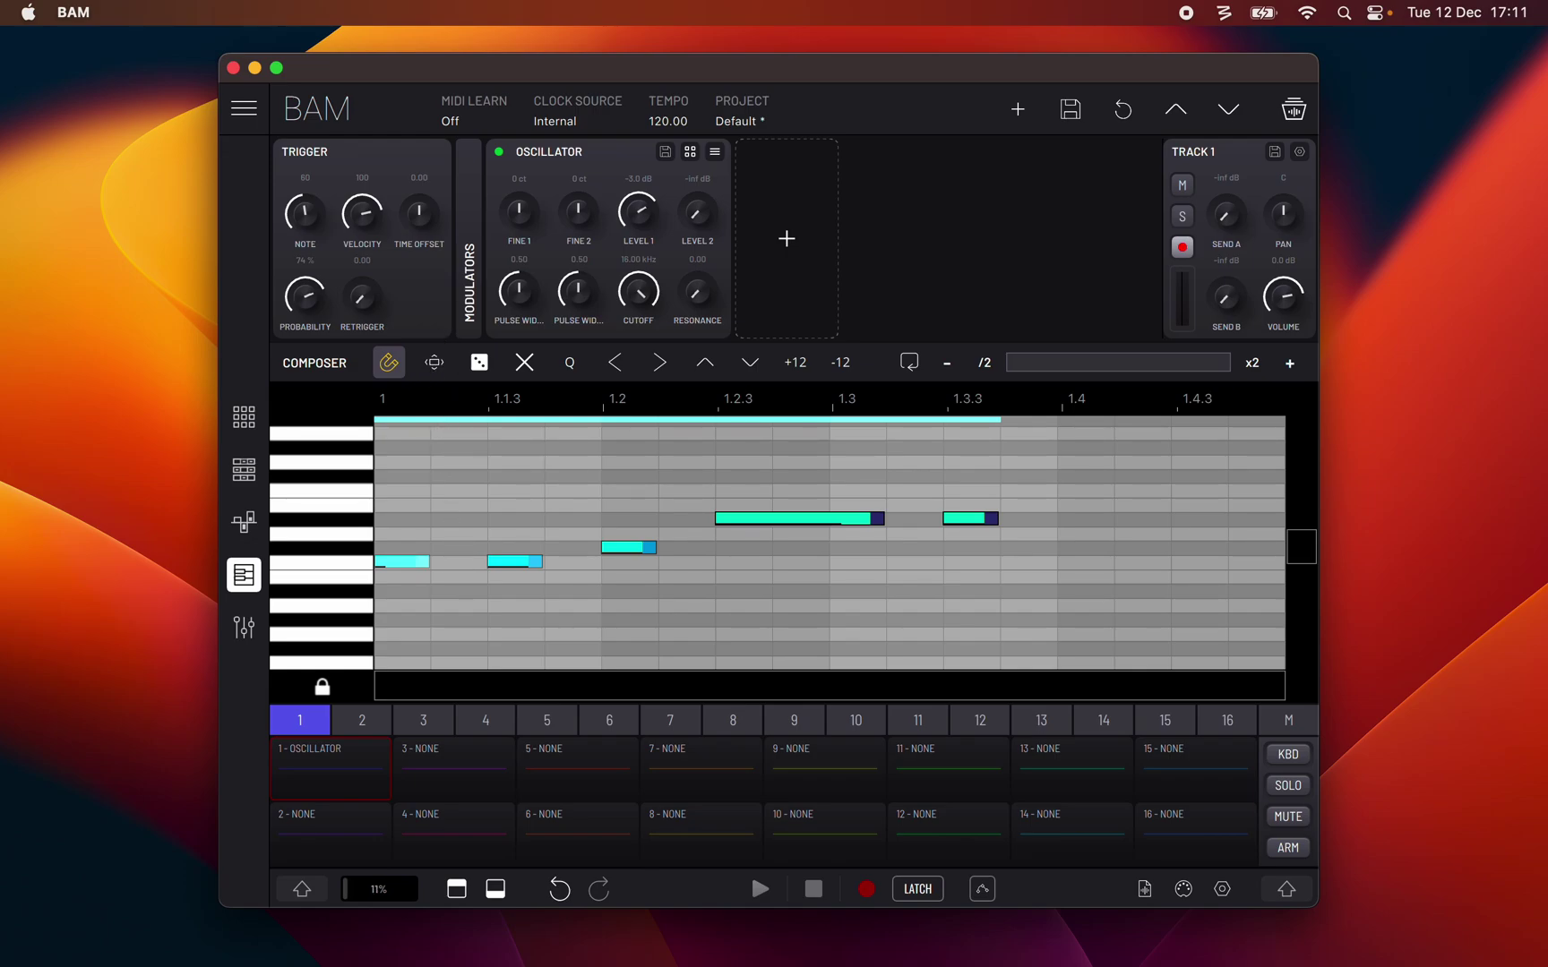
Step: Fit the view closely around the five-note melody and scroll to frame it
{"action": "left_click", "coordinate": [434, 369]}
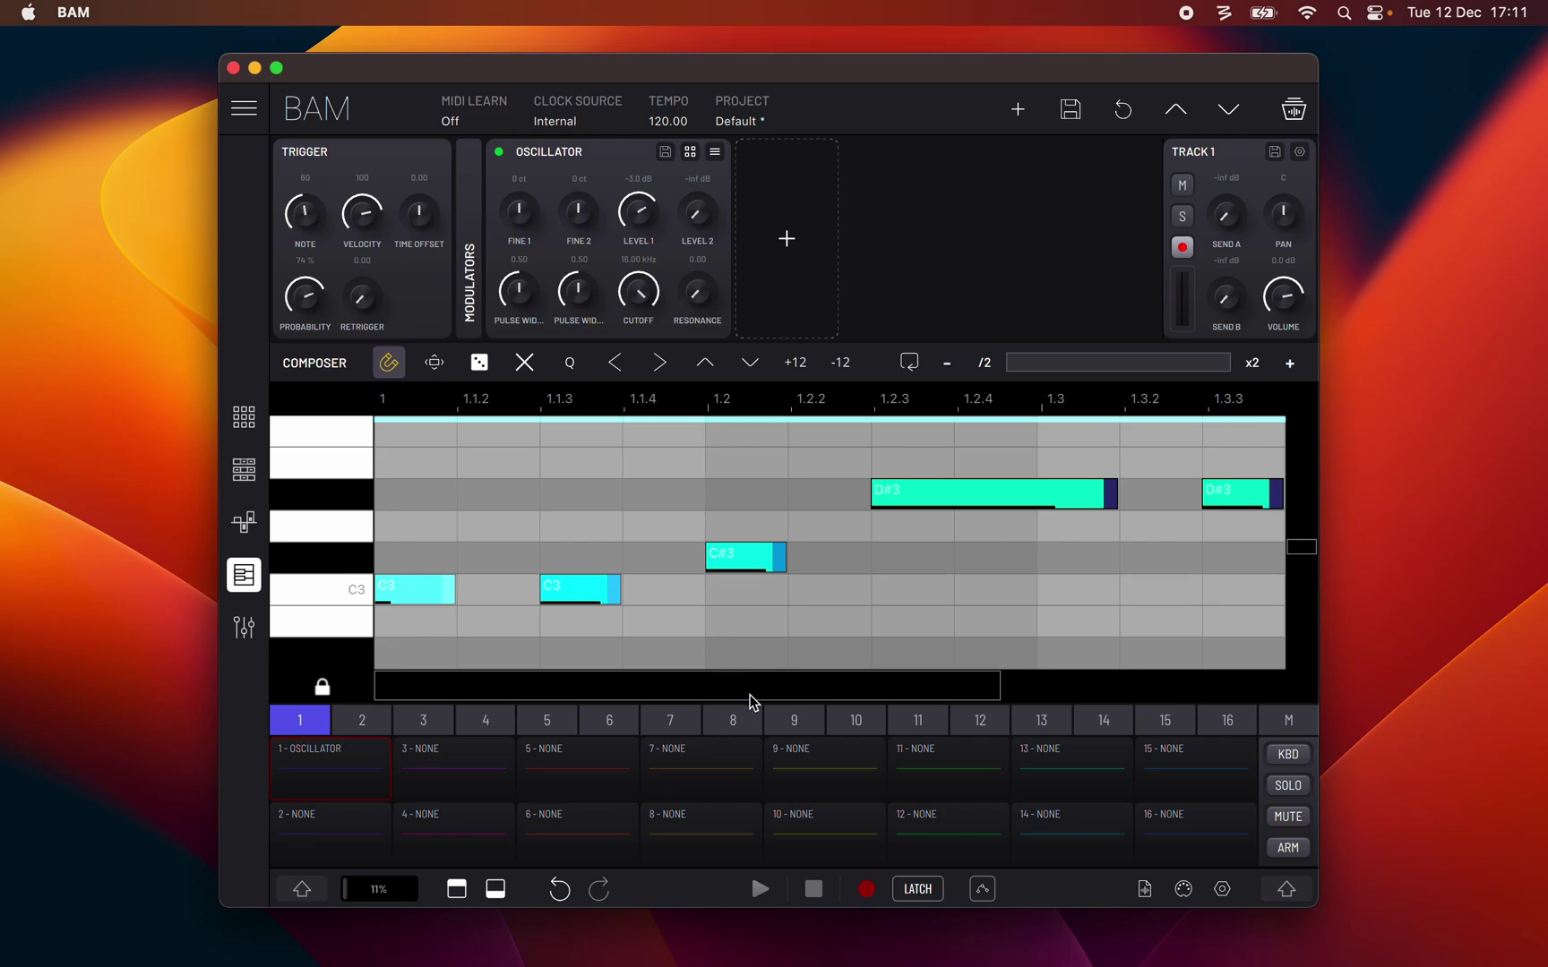
{"action": "left_click_drag", "start_coordinate": [749, 697], "coordinate": [721, 810]}
{"action": "left_click_drag", "start_coordinate": [1305, 541], "coordinate": [1377, 546]}
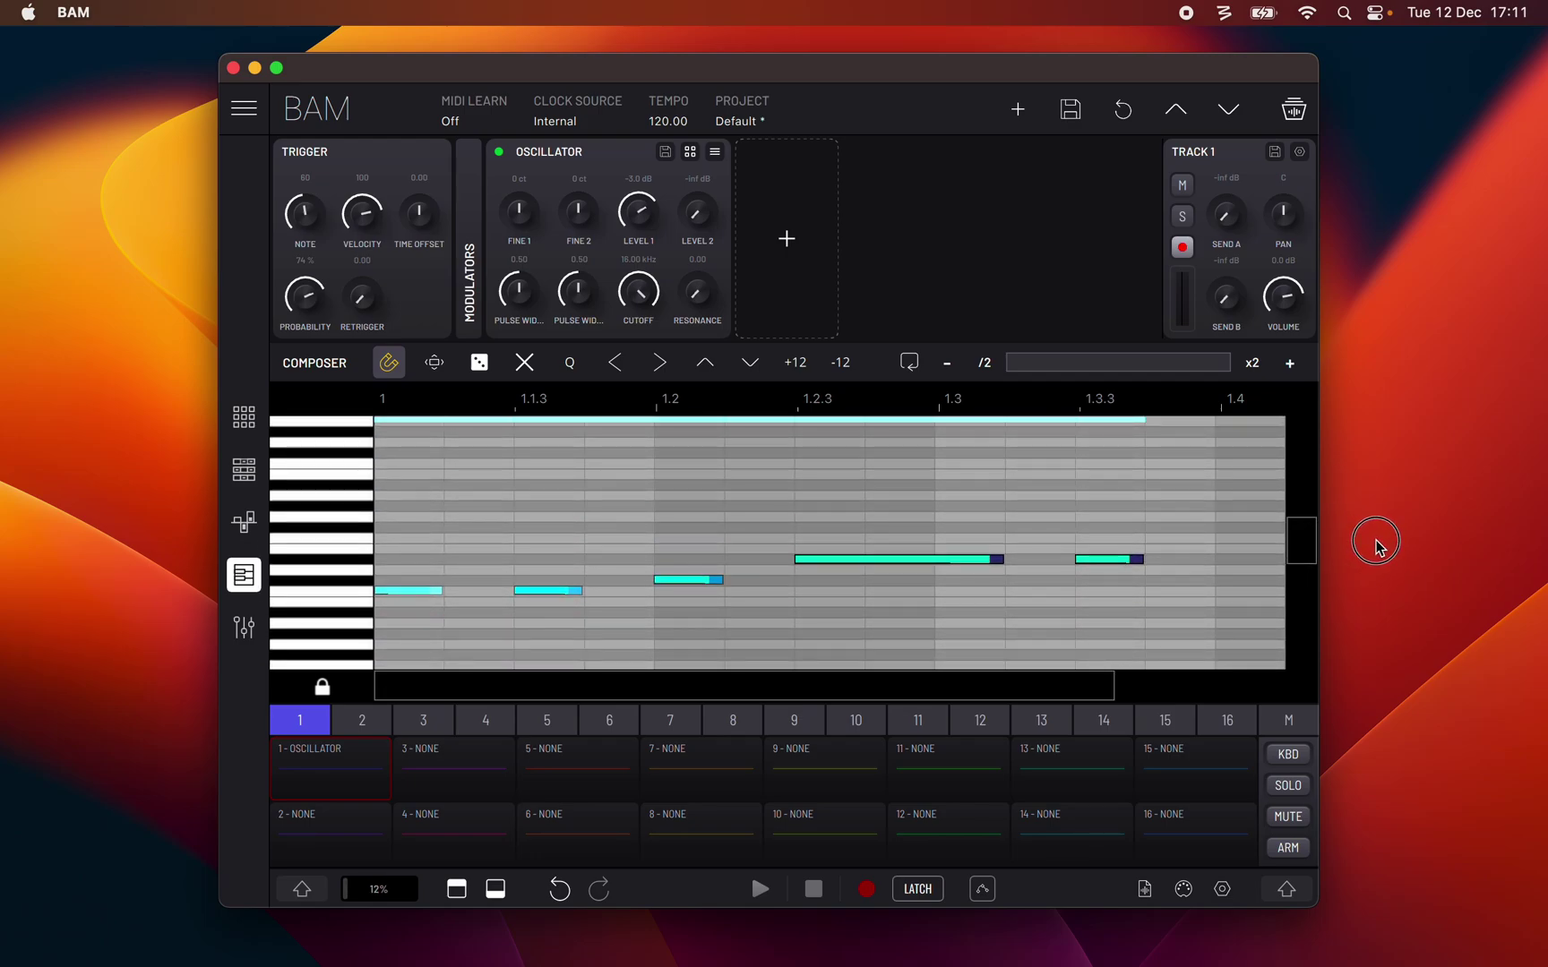
Step: Randomise several times, then clear and generate five short C3 notes from 1.2 to 1.3.2
{"action": "left_click", "coordinate": [479, 363]}
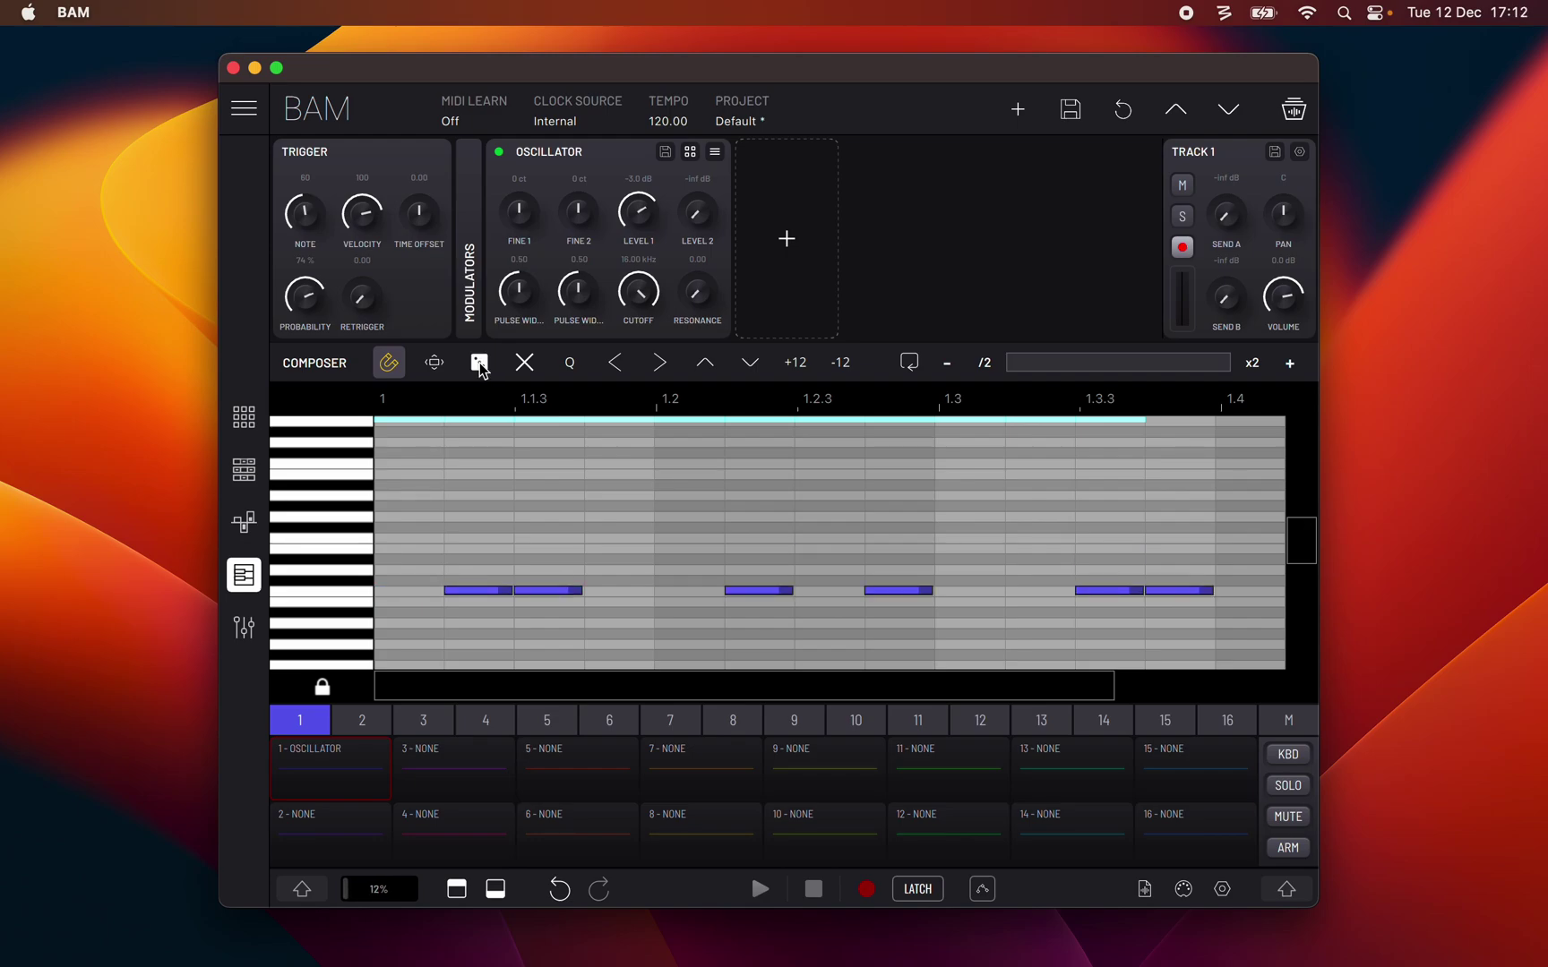
{"action": "left_click", "coordinate": [479, 363]}
{"action": "left_click", "coordinate": [480, 362]}
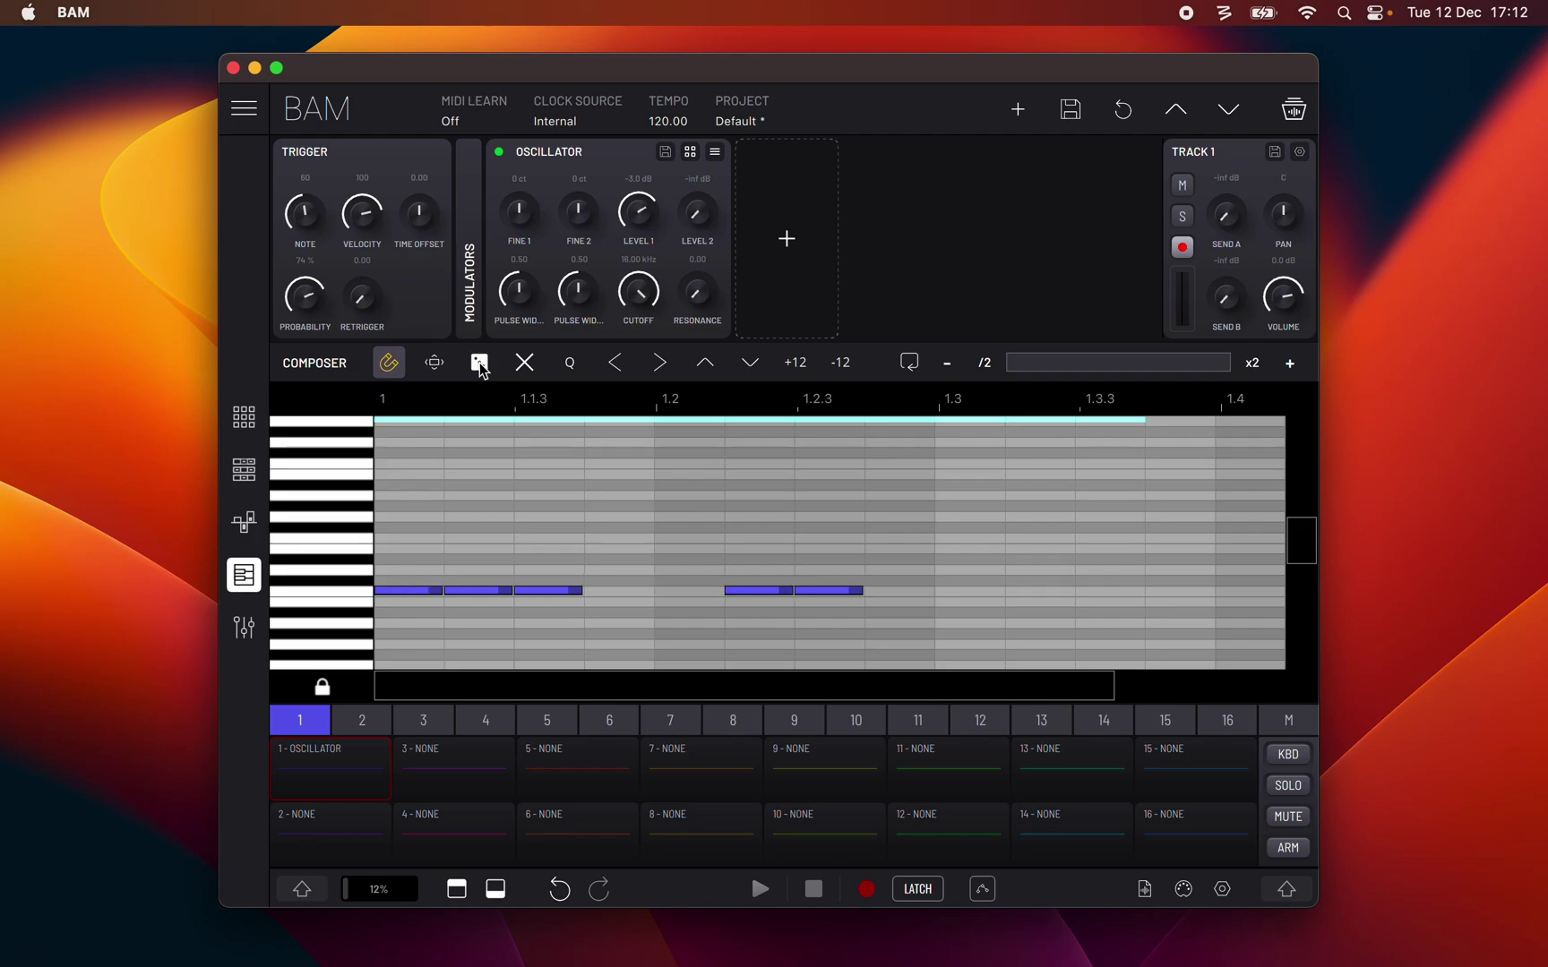
{"action": "left_click", "coordinate": [480, 363]}
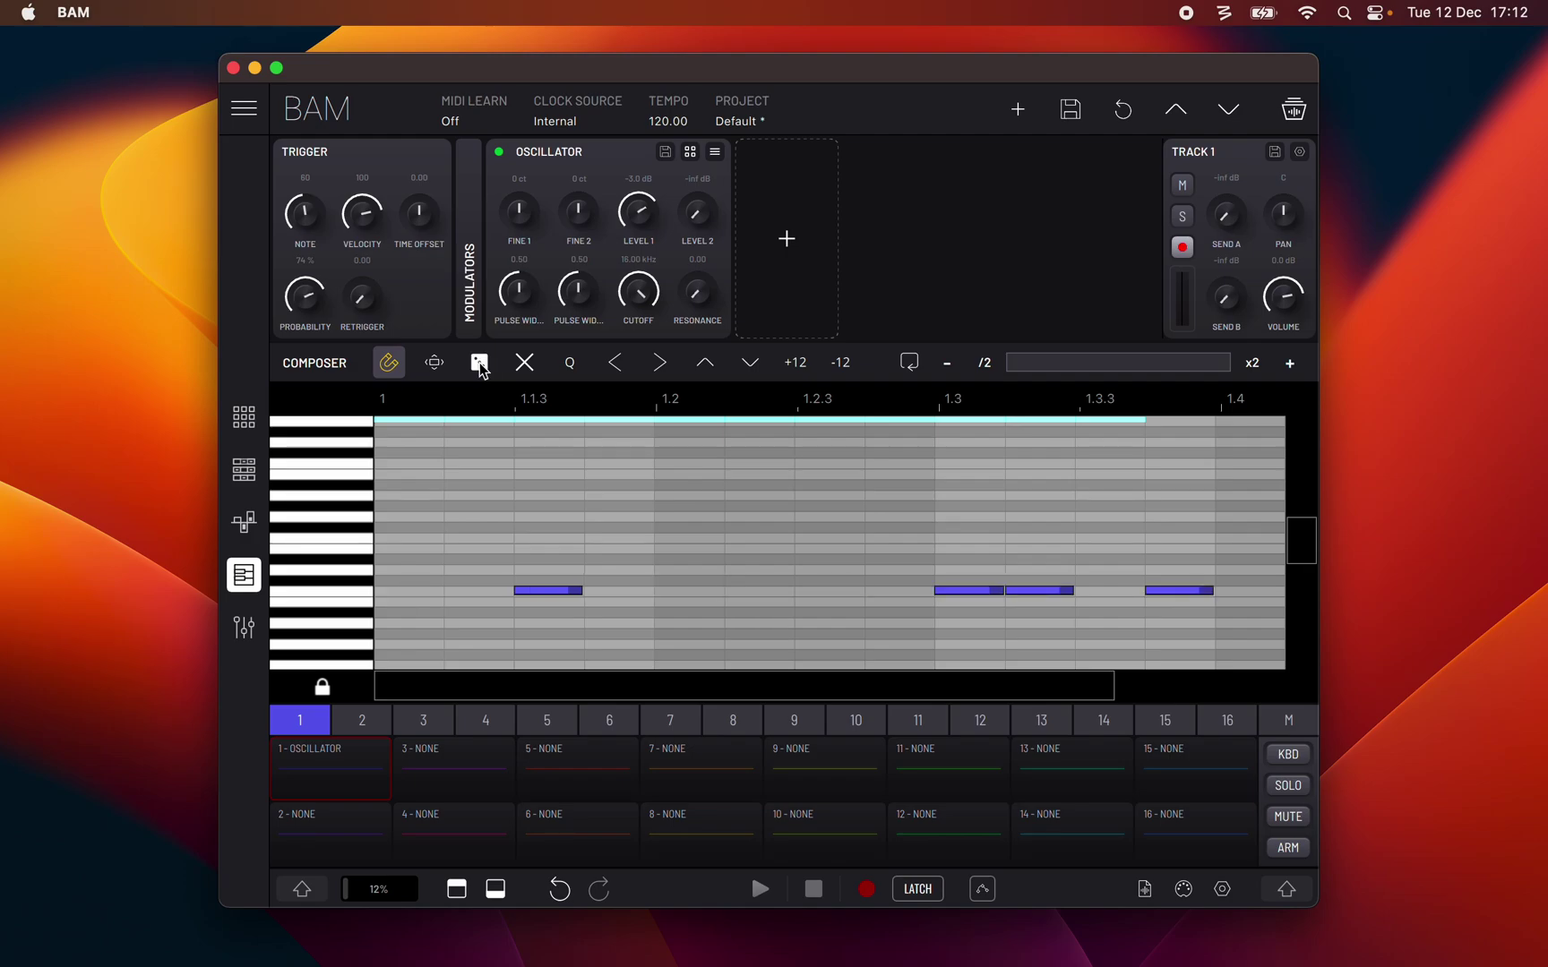
{"action": "left_click", "coordinate": [526, 369]}
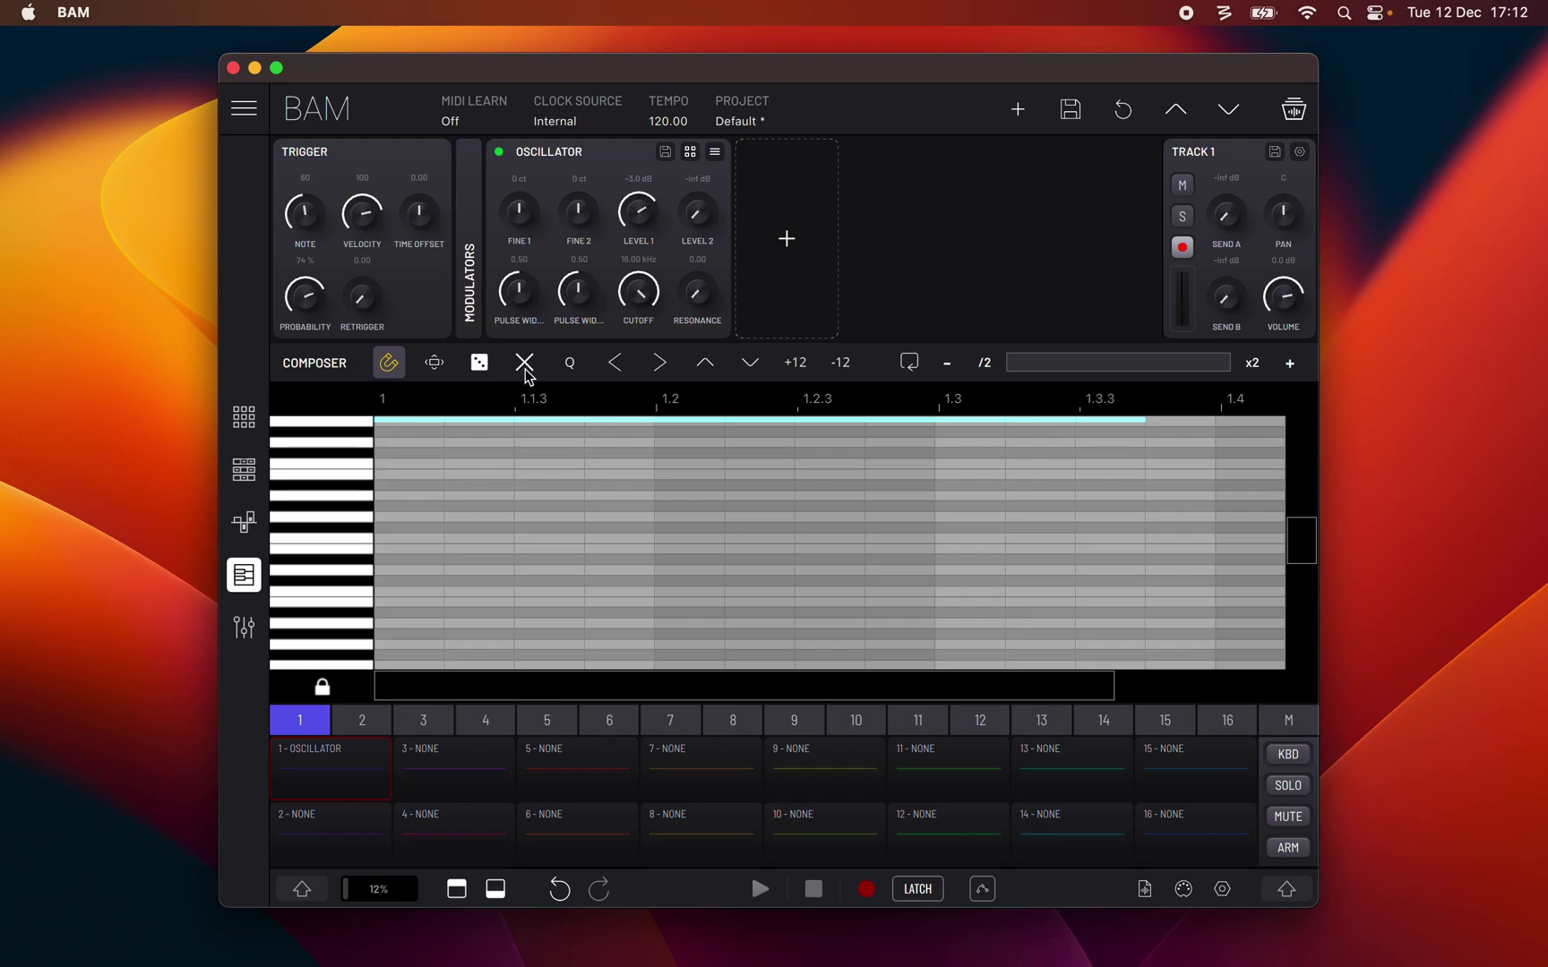
{"action": "left_click", "coordinate": [480, 363]}
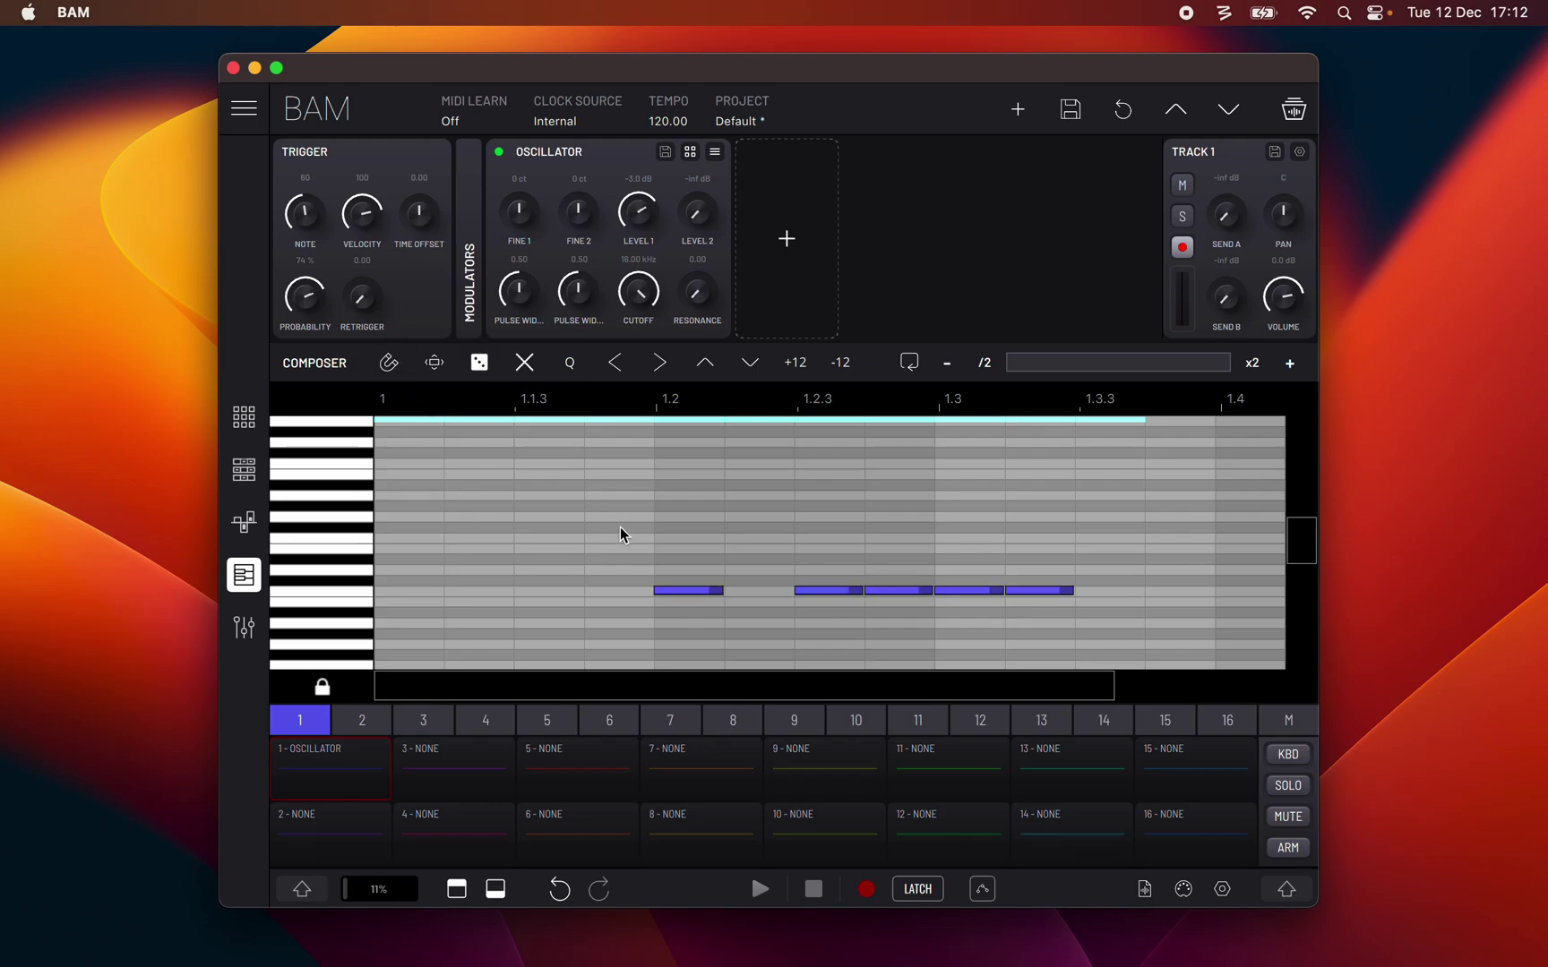
Step: Move all five notes one step later, quantize them to the grid, and enable snapping
{"action": "left_click_drag", "start_coordinate": [618, 530], "coordinate": [1211, 677]}
{"action": "left_click_drag", "start_coordinate": [700, 598], "coordinate": [733, 594]}
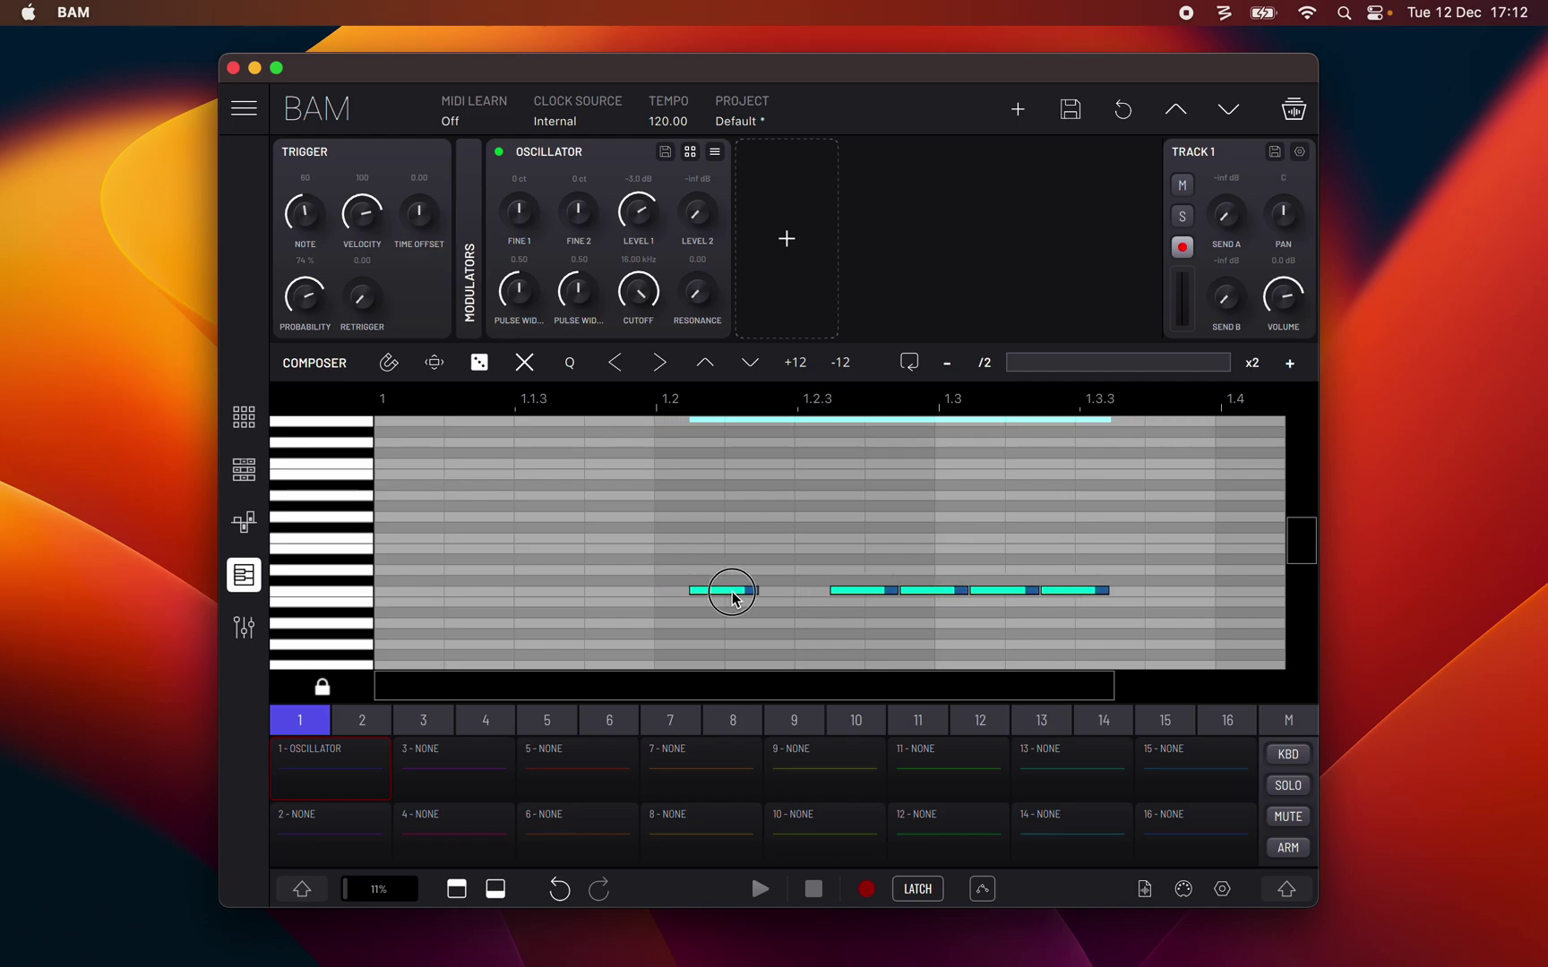
{"action": "left_click", "coordinate": [575, 369]}
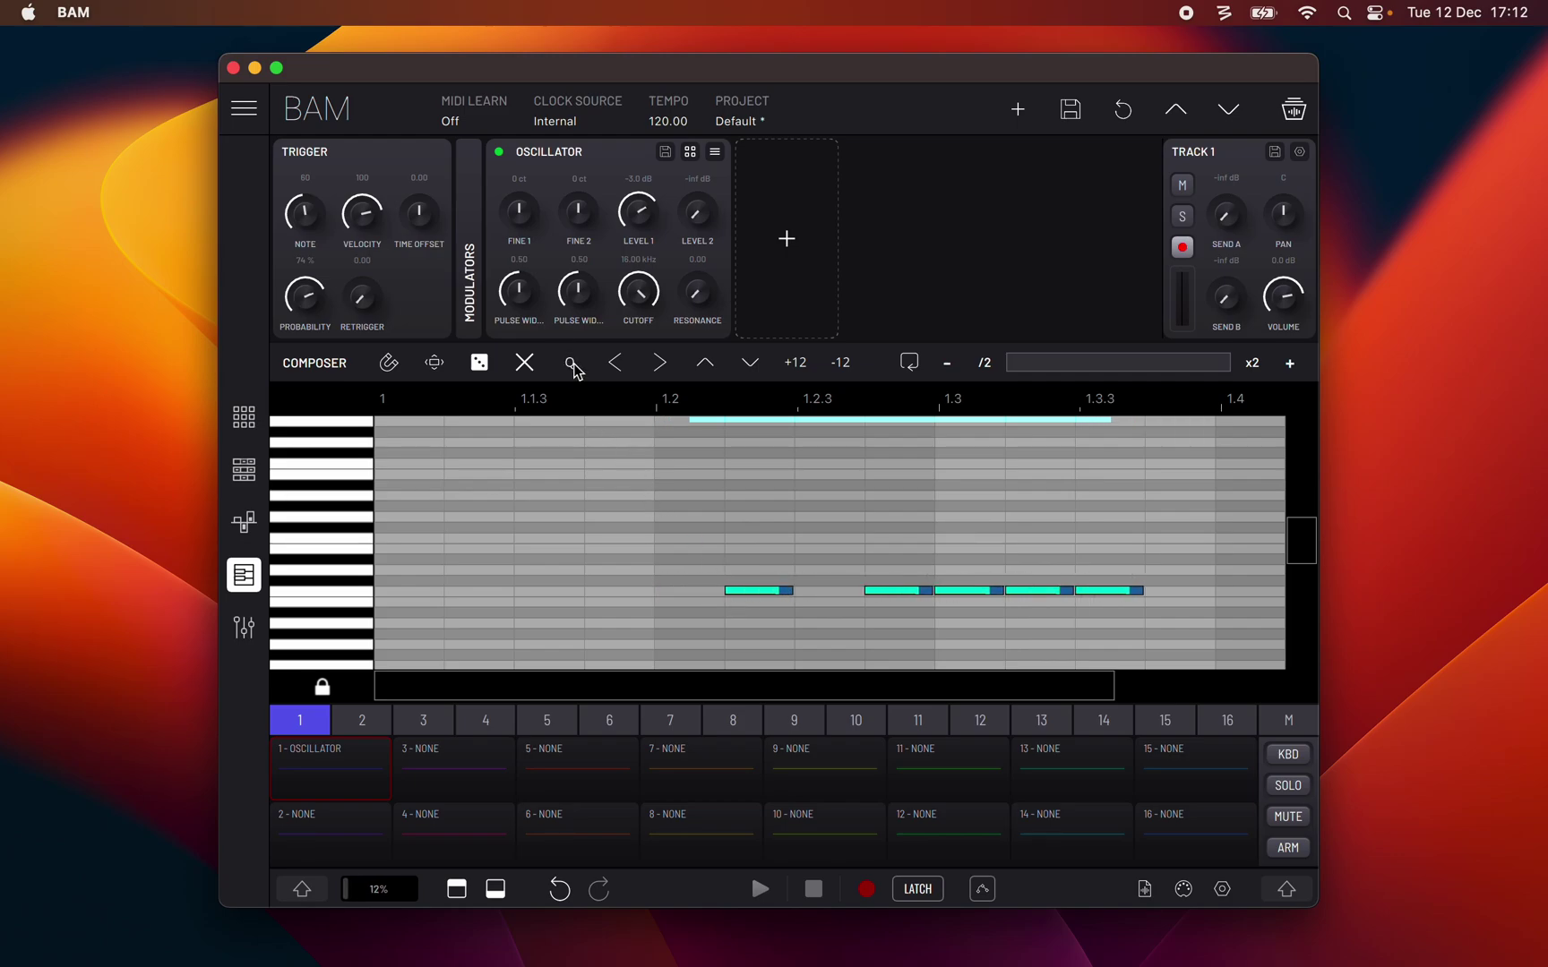
{"action": "left_click", "coordinate": [389, 363]}
Step: Shift notes earlier then later, and transpose up/down a semitone and an octave, ending at original pitch
{"action": "left_click", "coordinate": [614, 367]}
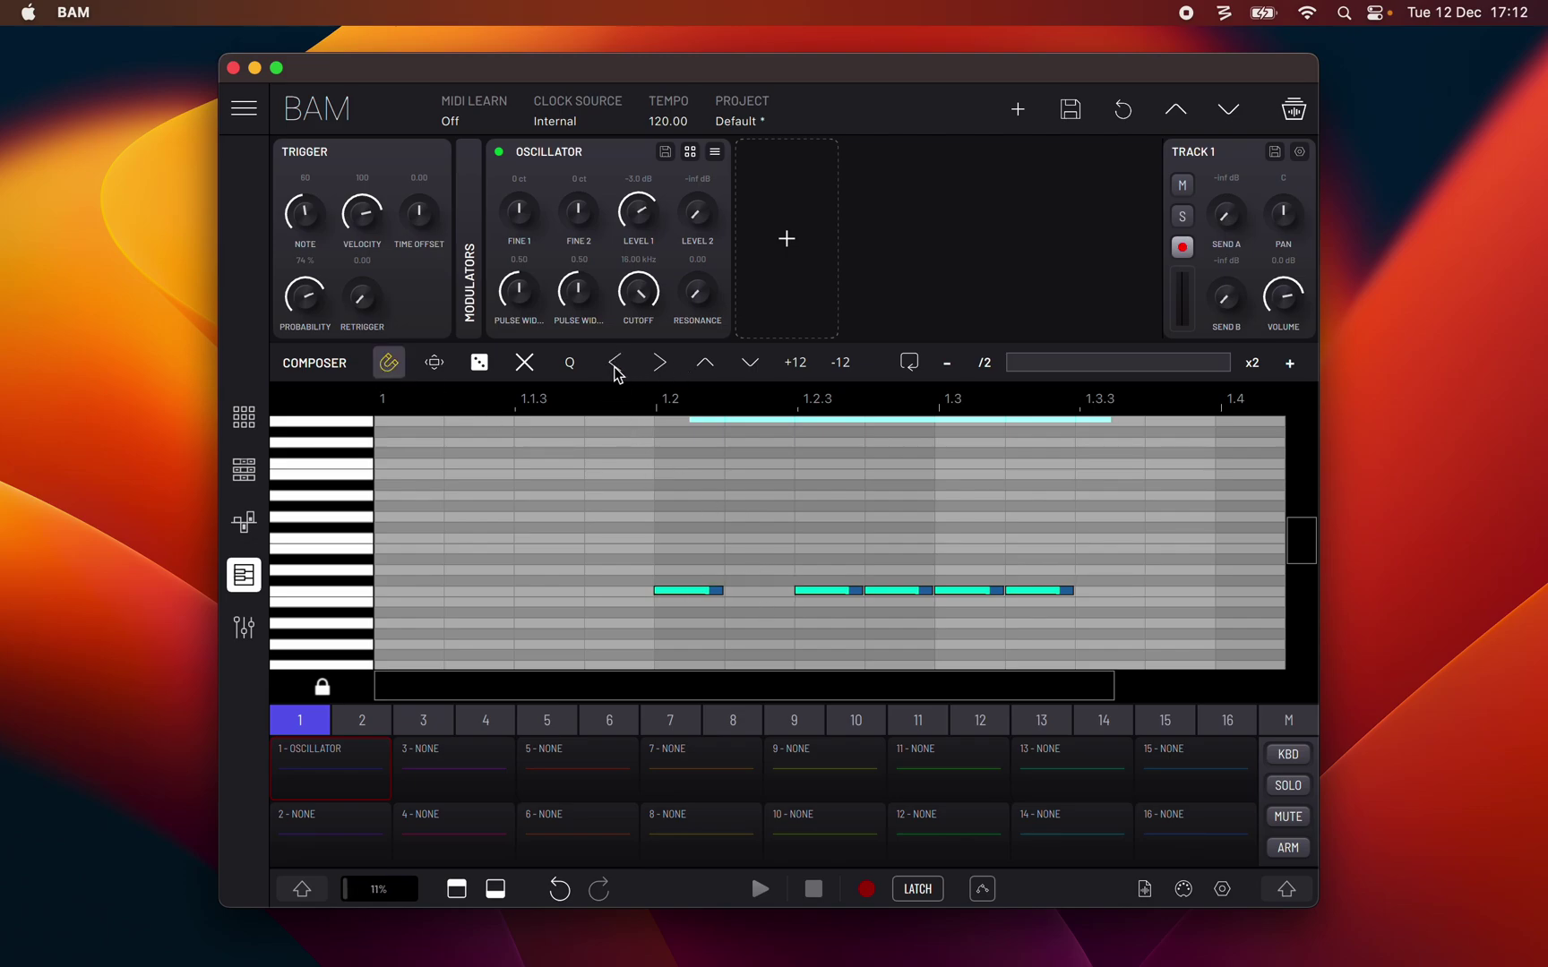
{"action": "left_click", "coordinate": [660, 369]}
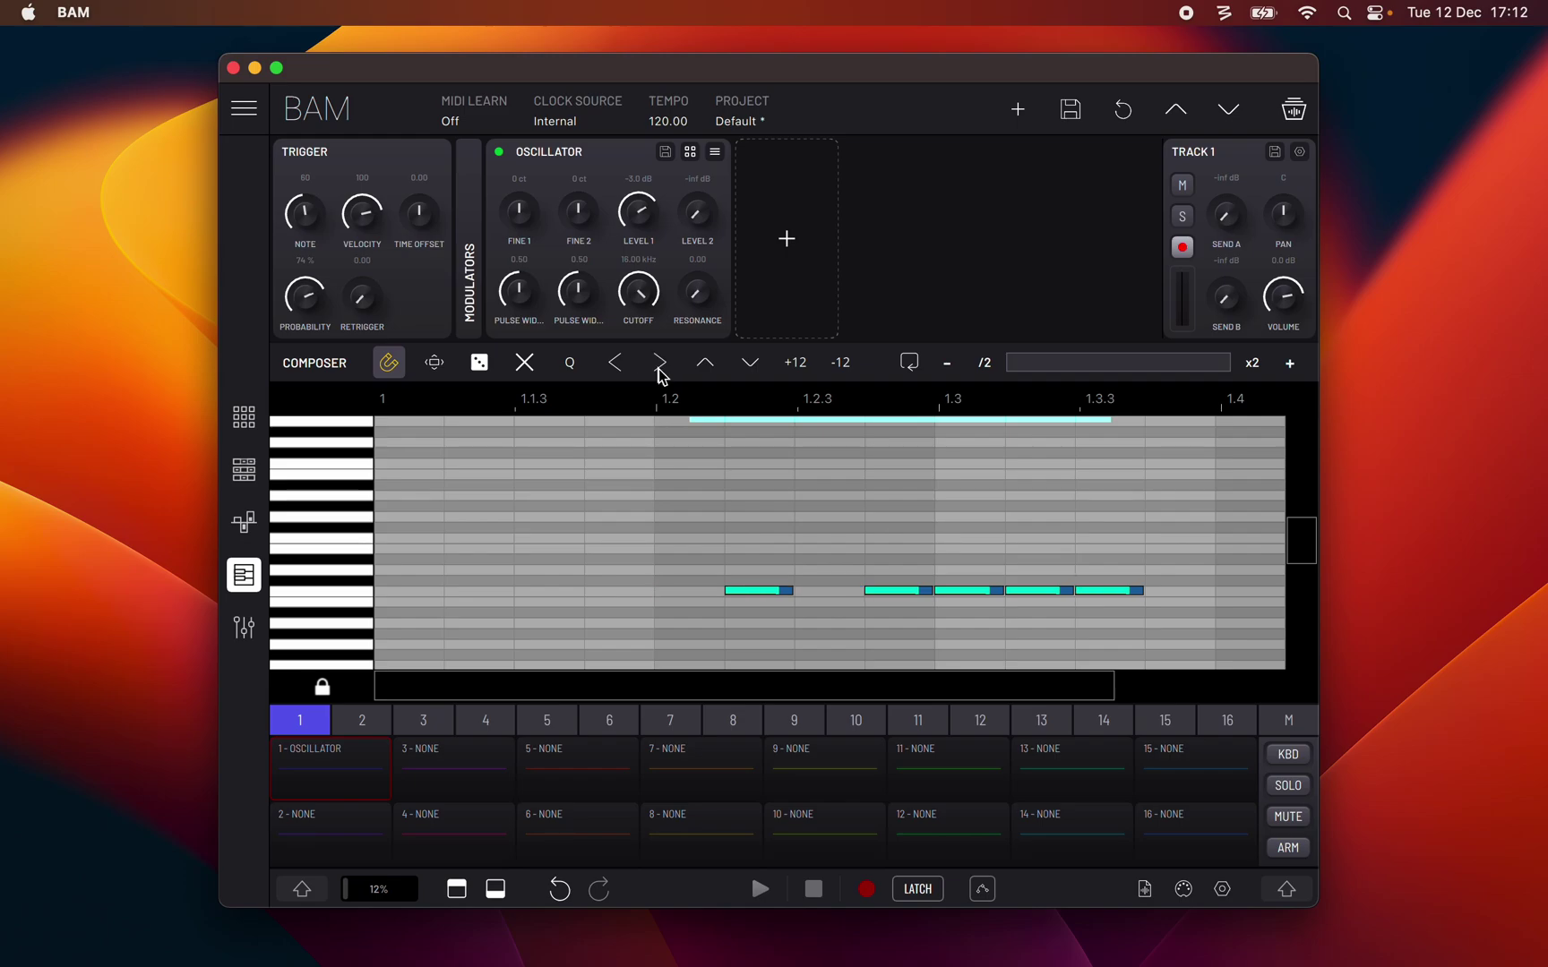
{"action": "left_click", "coordinate": [712, 367]}
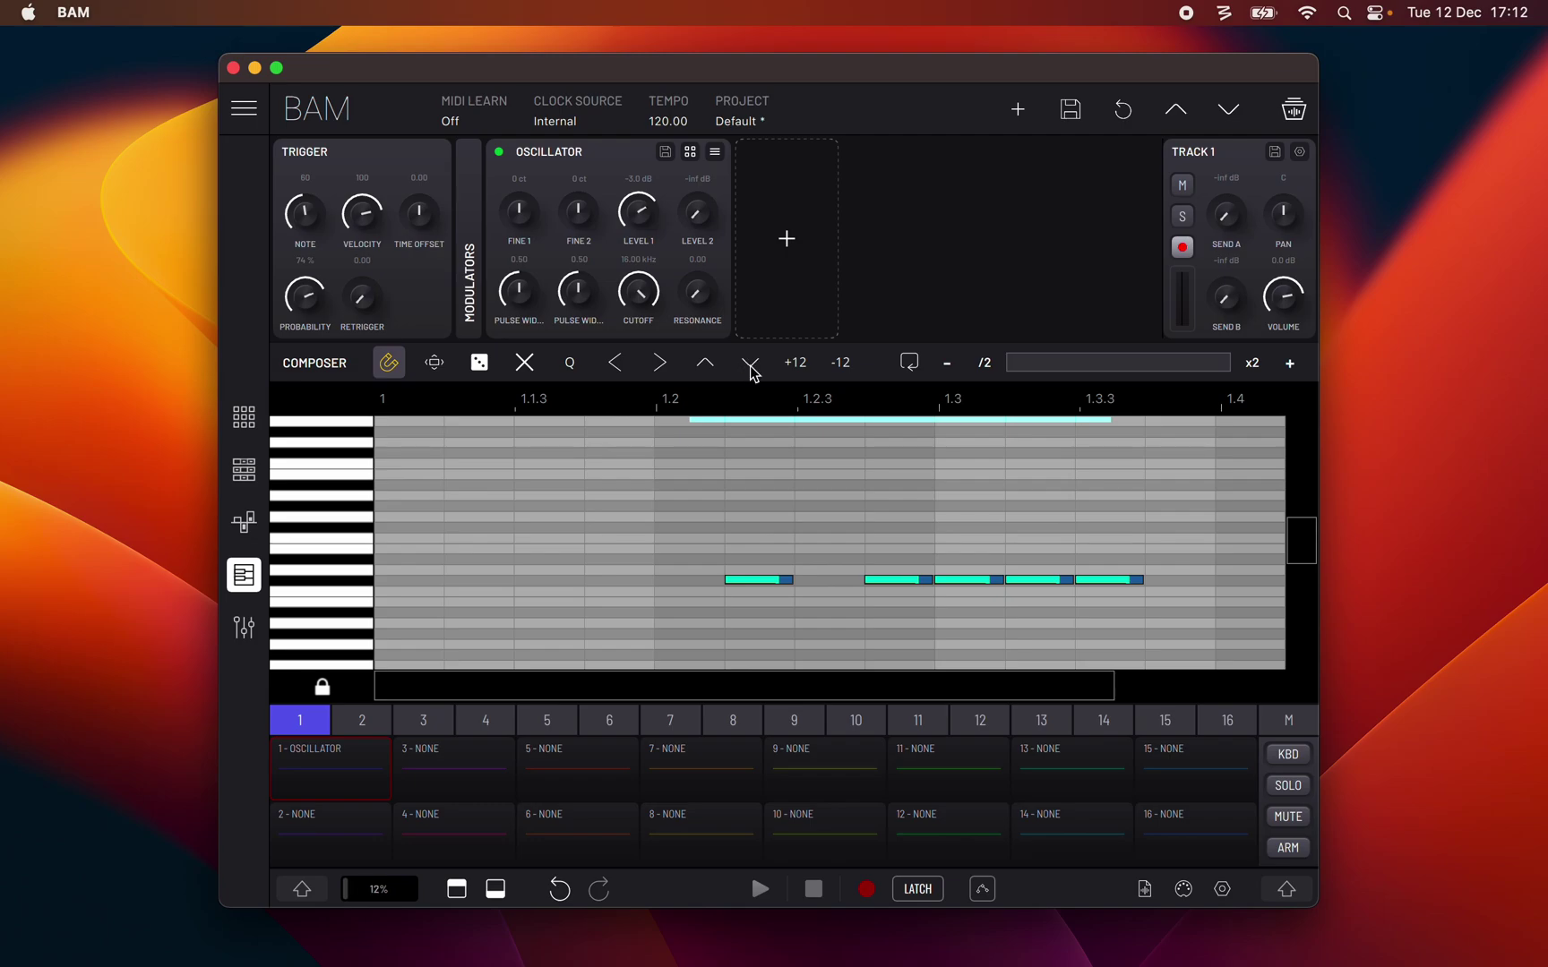
{"action": "left_click", "coordinate": [750, 366]}
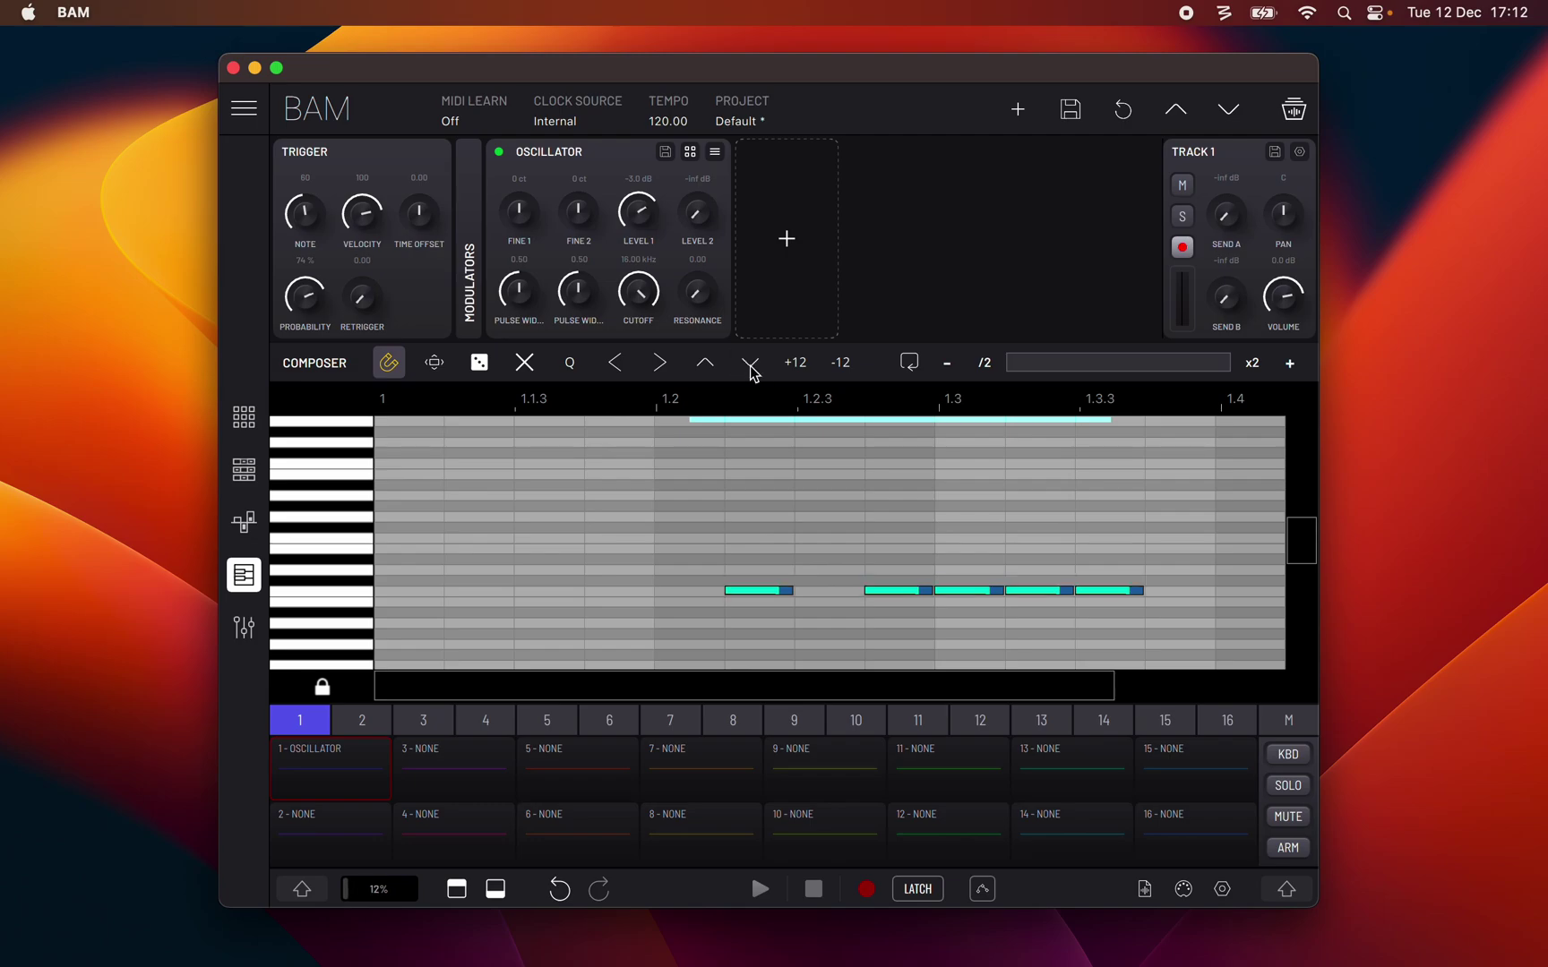
{"action": "left_click", "coordinate": [794, 365]}
{"action": "left_click", "coordinate": [841, 366]}
{"action": "mouse_move", "coordinate": [326, 479]}
{"action": "left_mouse_down"}
{"action": "mouse_move", "coordinate": [310, 553]}
{"action": "mouse_move", "coordinate": [314, 502]}
{"action": "left_mouse_up"}
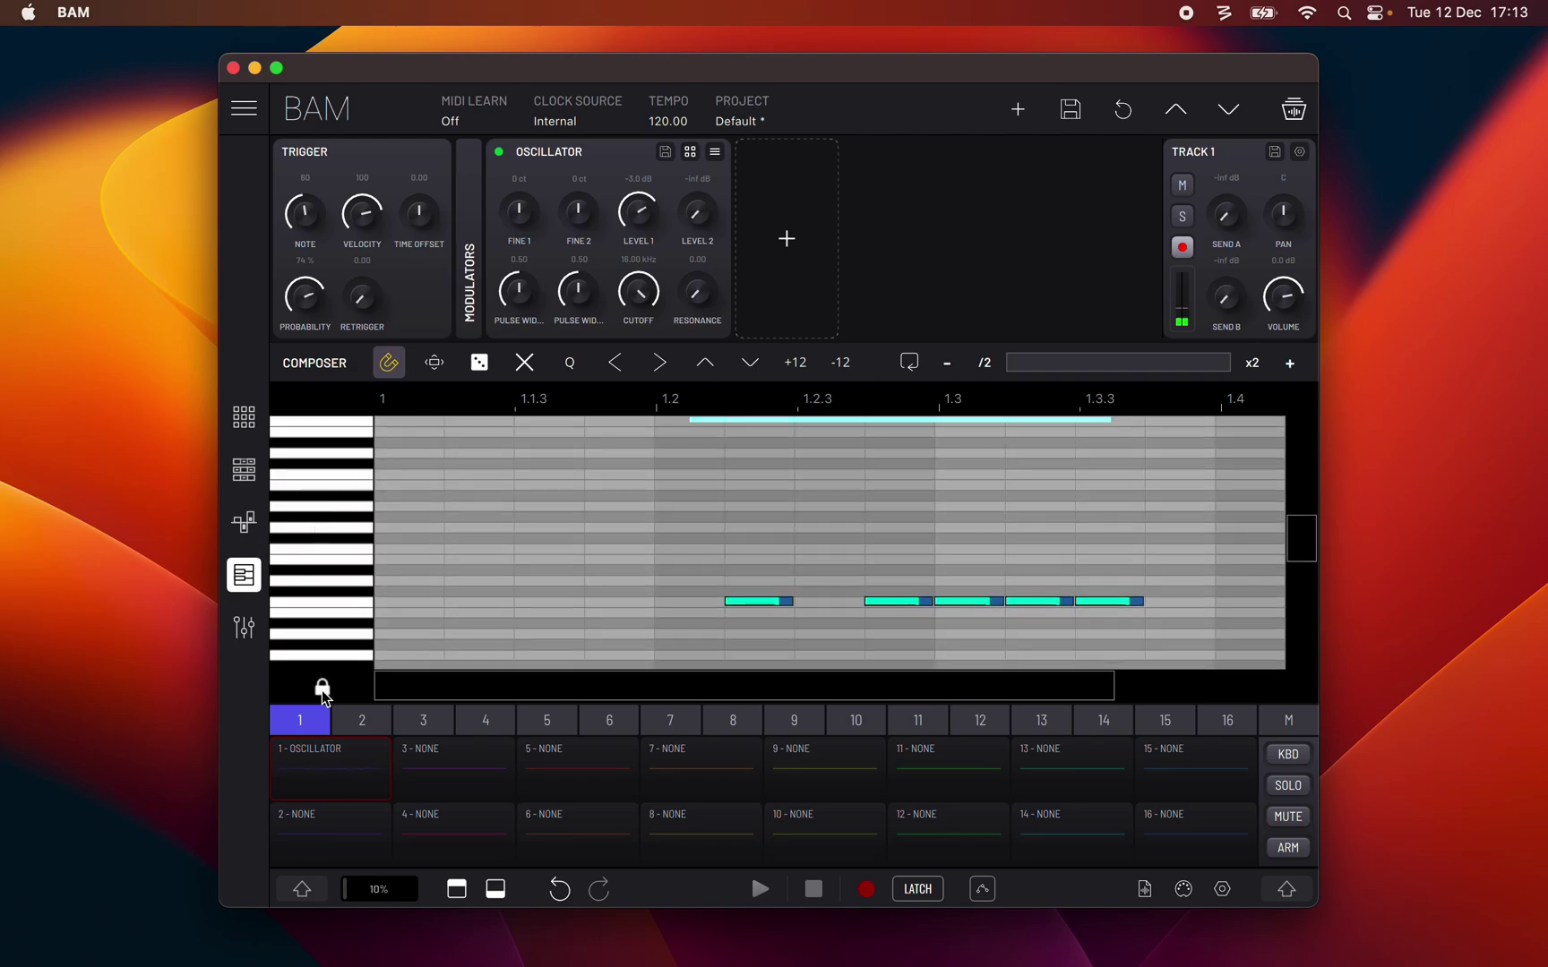
{"action": "left_click", "coordinate": [322, 687]}
{"action": "mouse_move", "coordinate": [329, 573]}
{"action": "left_mouse_down"}
{"action": "mouse_move", "coordinate": [322, 633]}
{"action": "mouse_move", "coordinate": [328, 515]}
{"action": "left_mouse_up"}
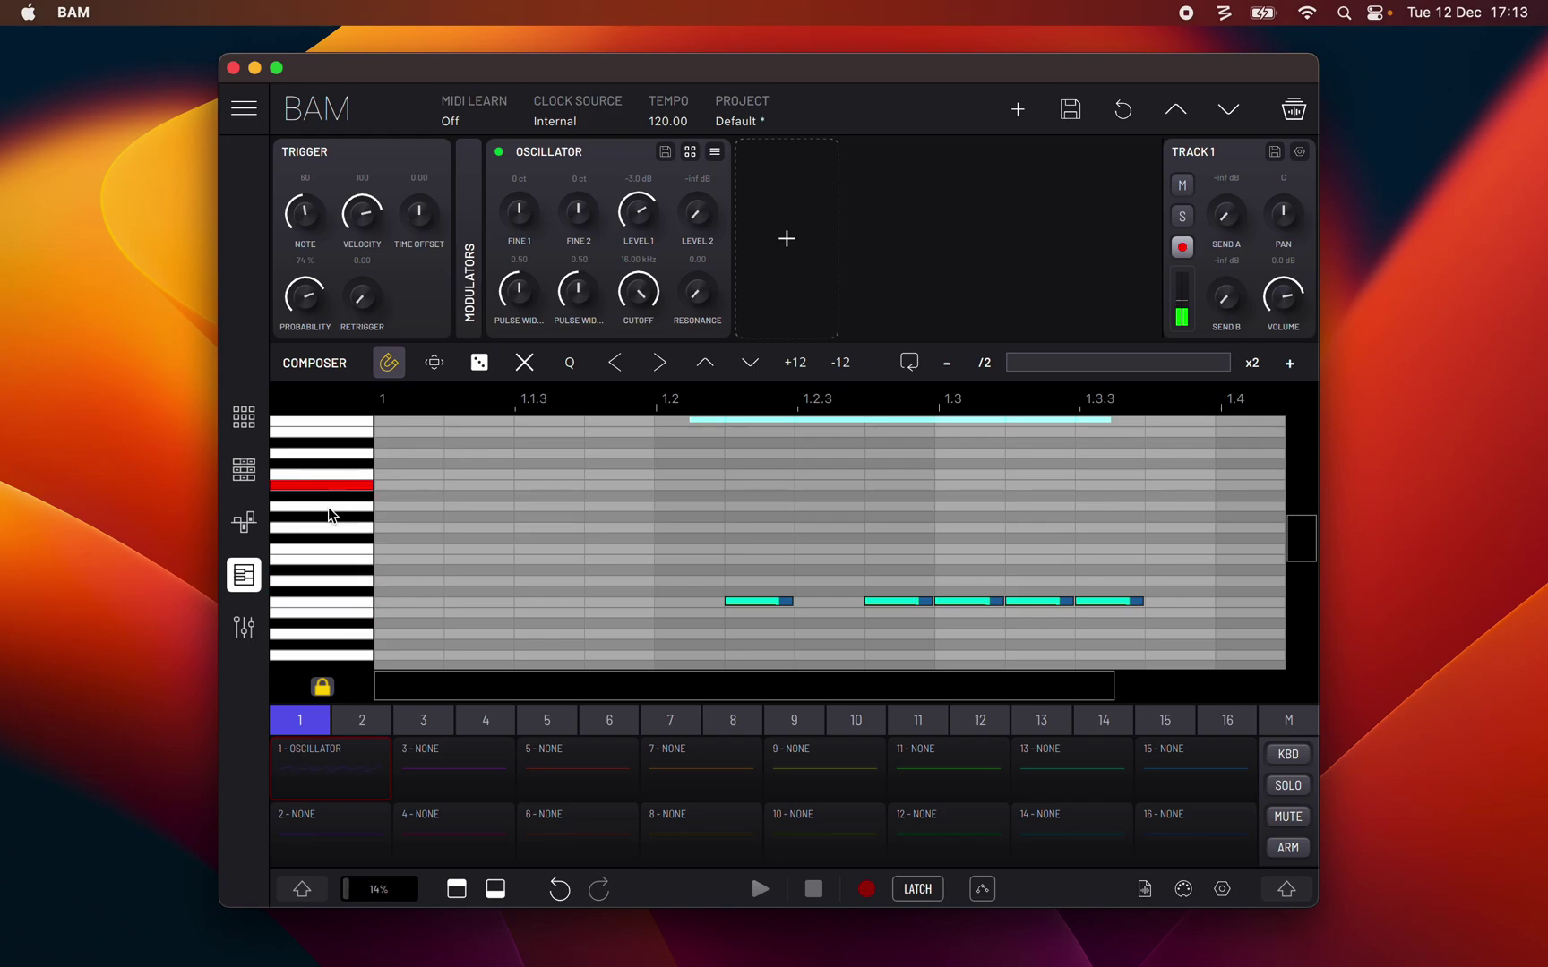
{"action": "left_click", "coordinate": [321, 688]}
{"action": "left_click_drag", "start_coordinate": [653, 692], "coordinate": [743, 663]}
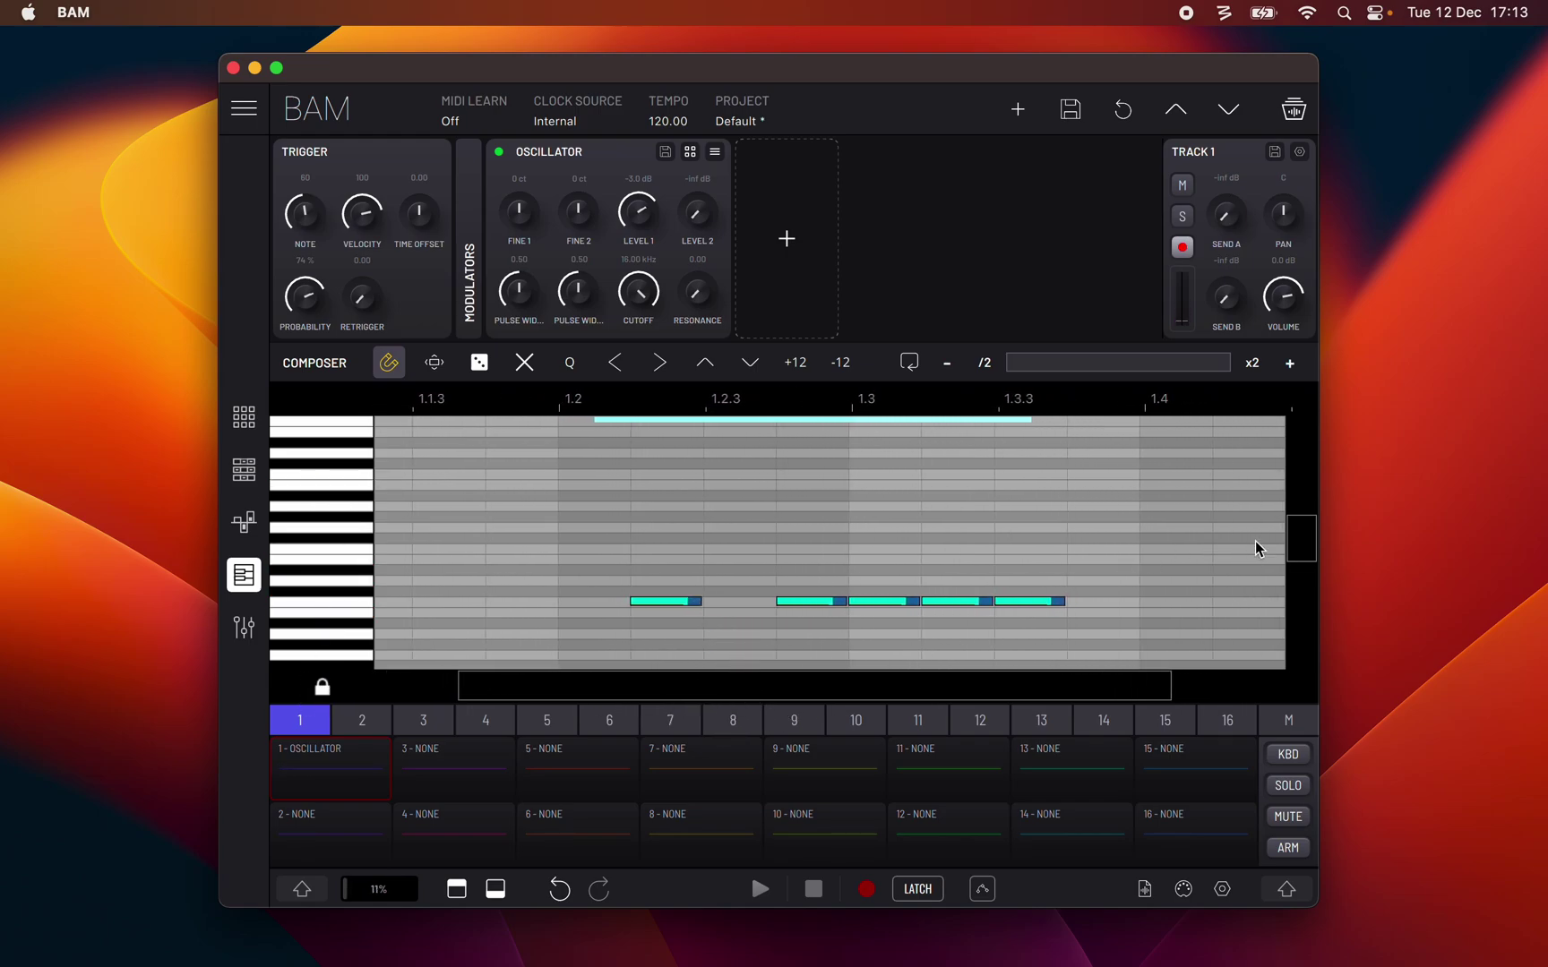
{"action": "left_click_drag", "start_coordinate": [1299, 539], "coordinate": [1331, 547]}
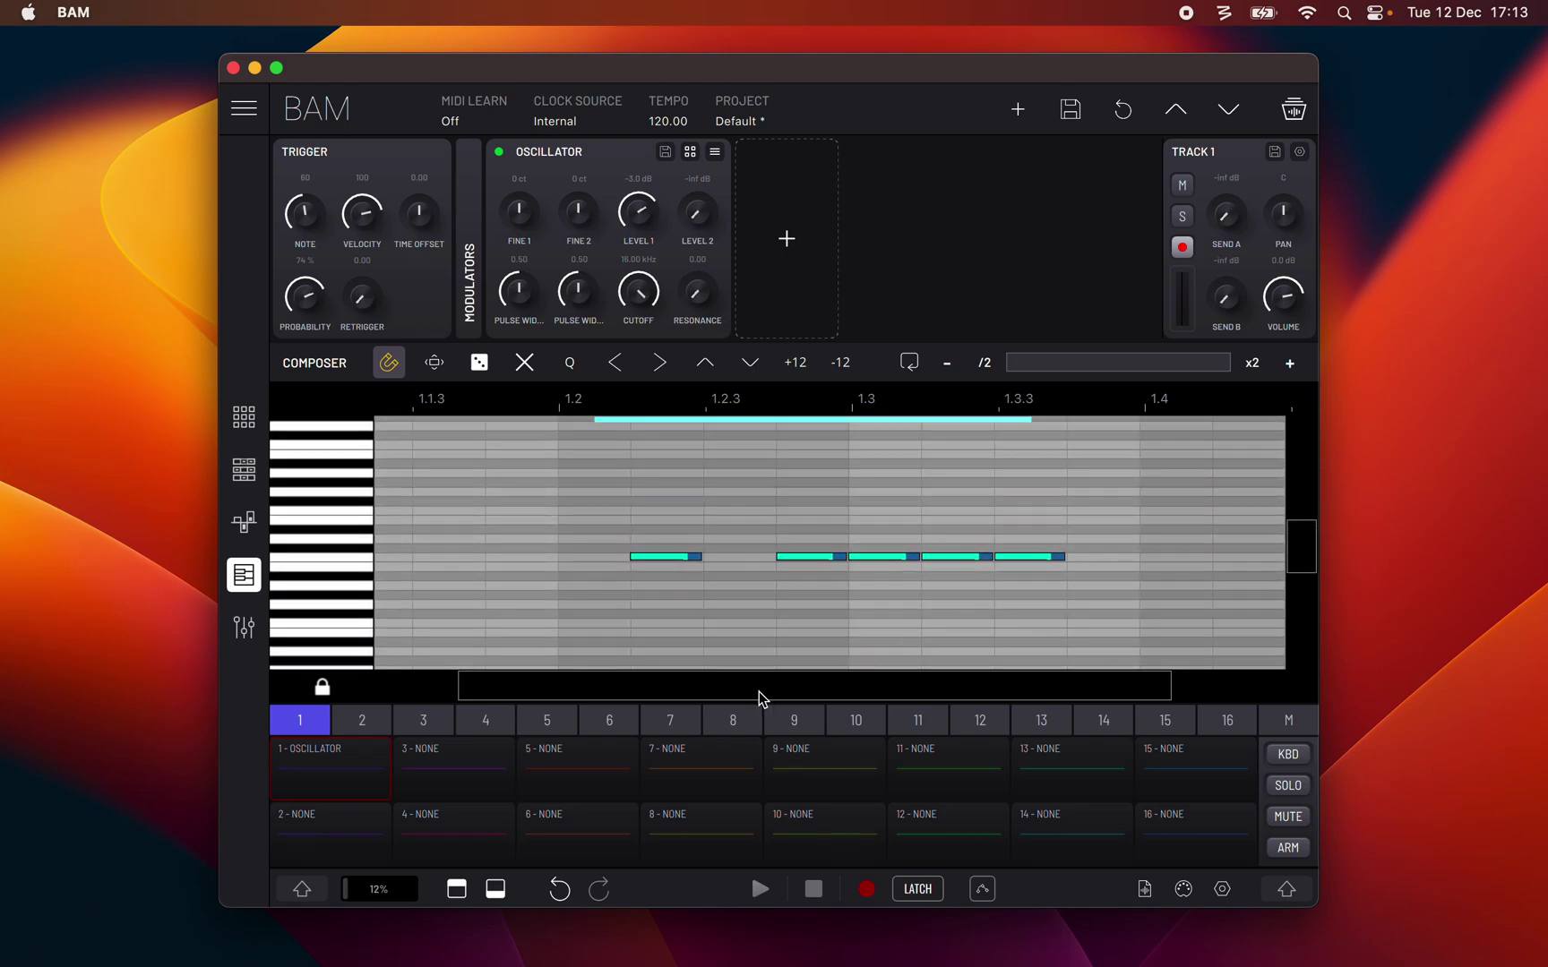
{"action": "left_click_drag", "start_coordinate": [758, 691], "coordinate": [766, 493]}
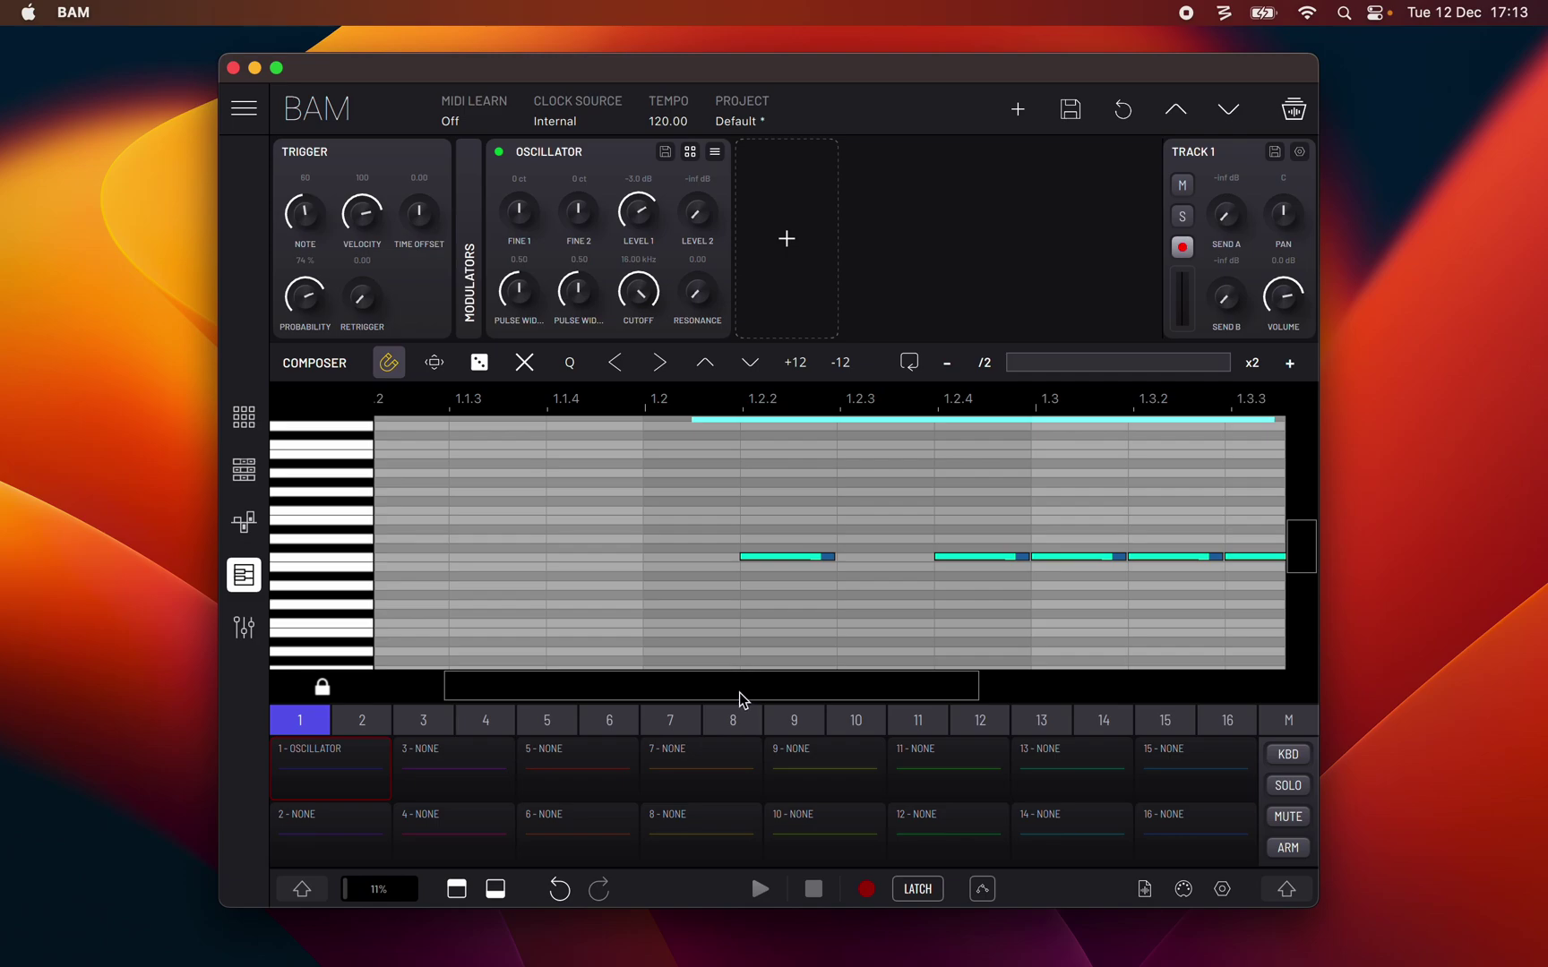
{"action": "double_click", "coordinate": [739, 693]}
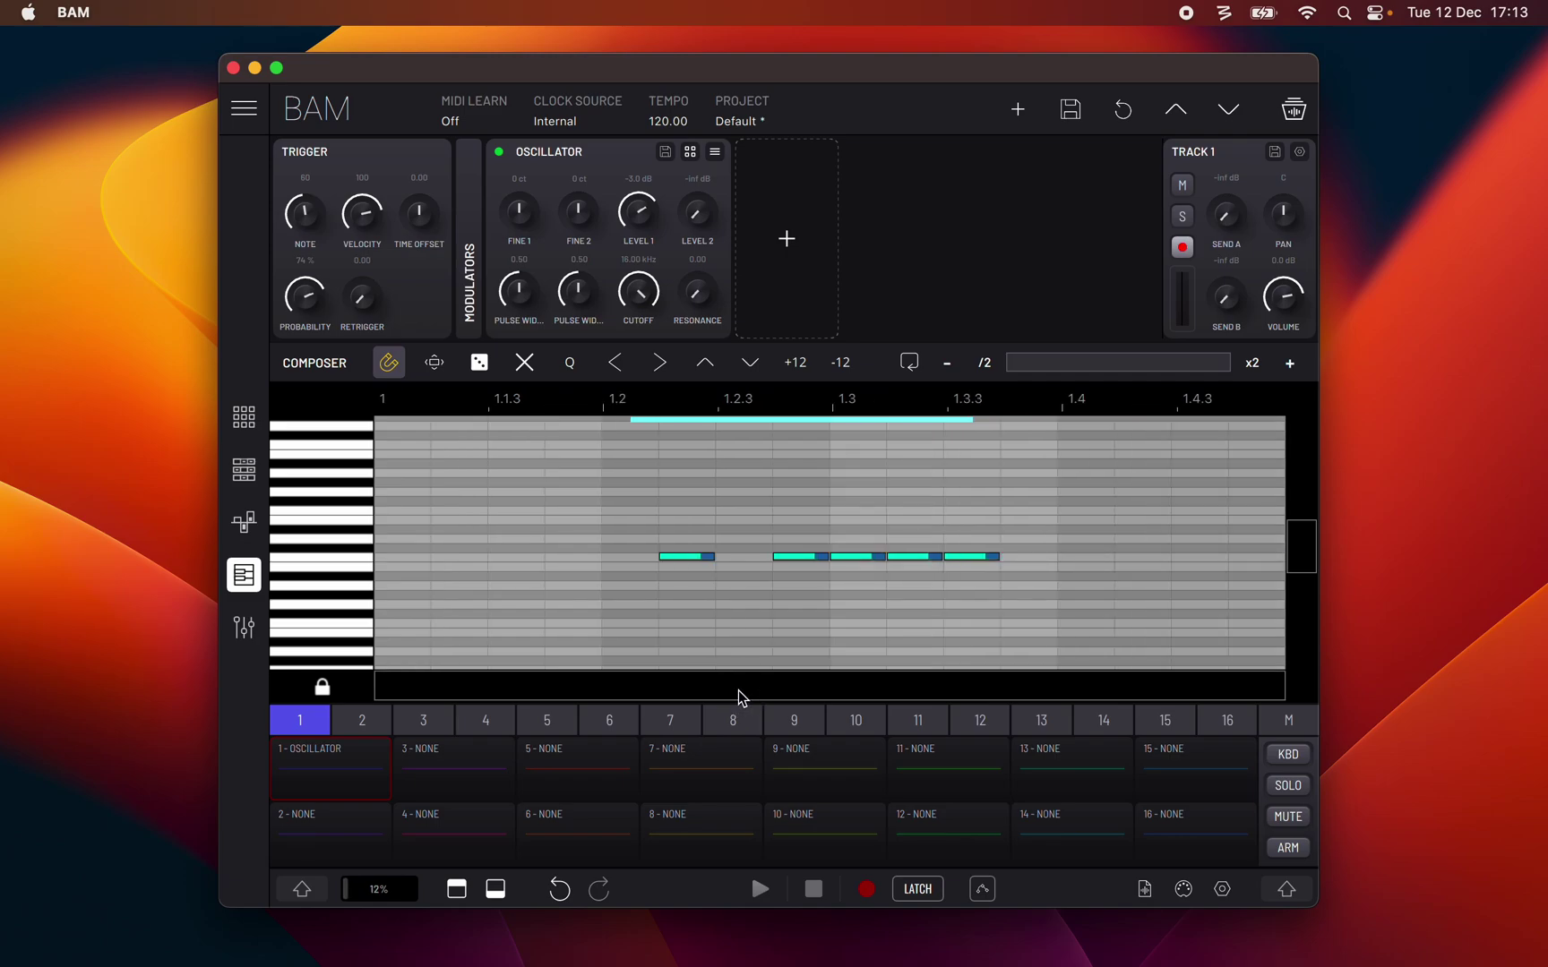
Step: Enable copy-on-drag, duplicate the five notes at a higher pitch, and loop playback over them
{"action": "left_click", "coordinate": [299, 889]}
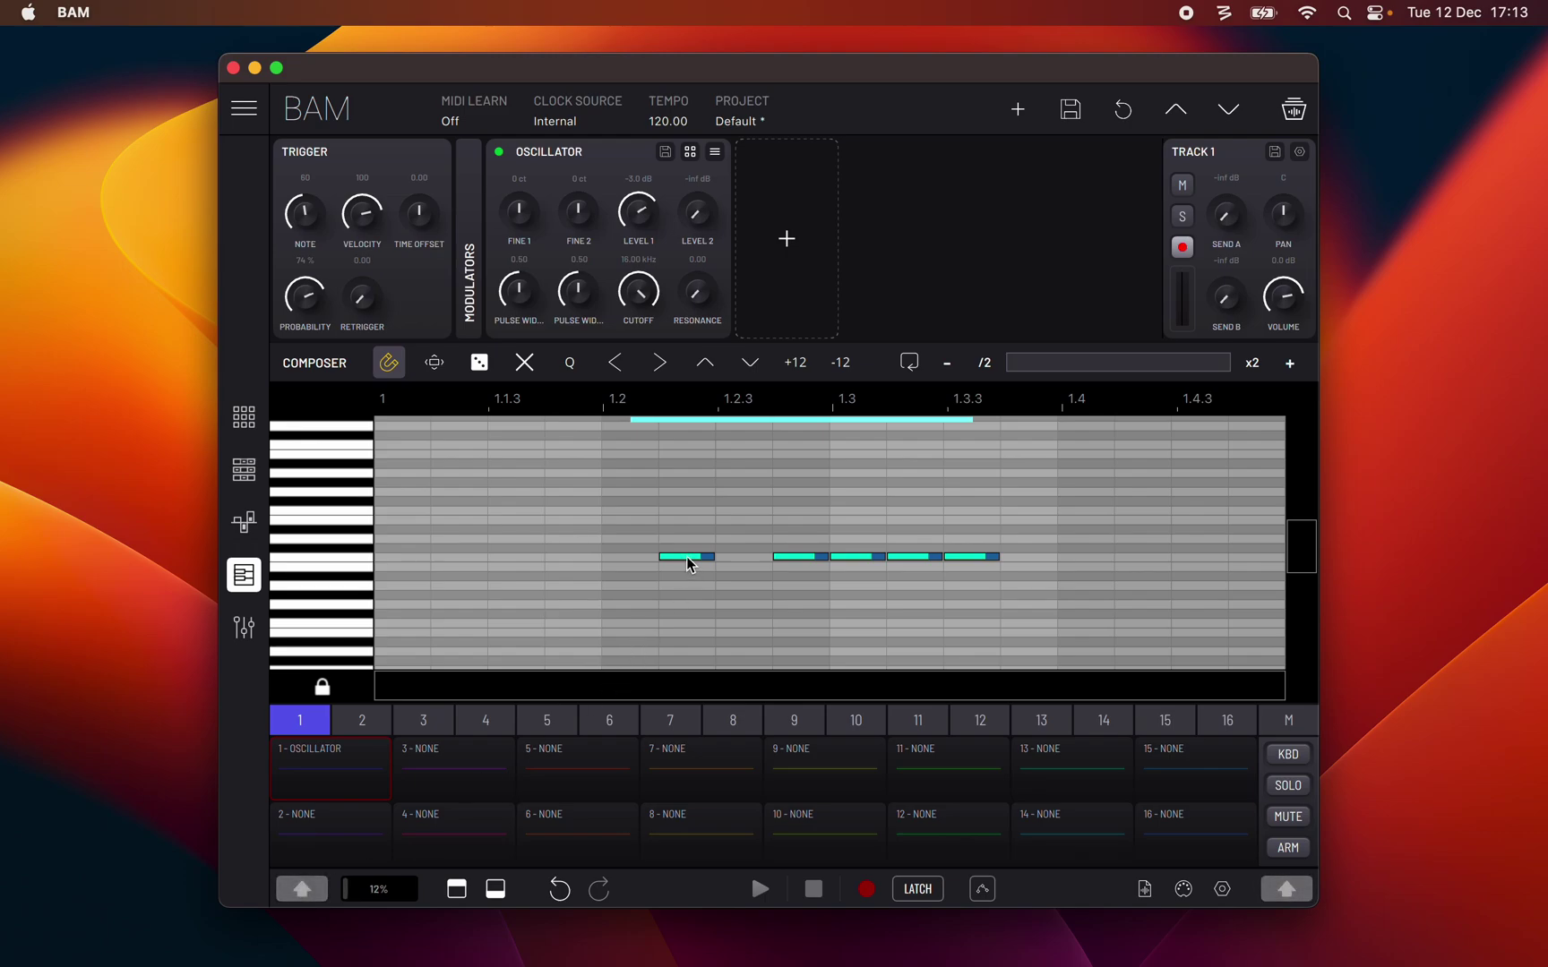
{"action": "left_click_drag", "start_coordinate": [688, 563], "coordinate": [782, 508]}
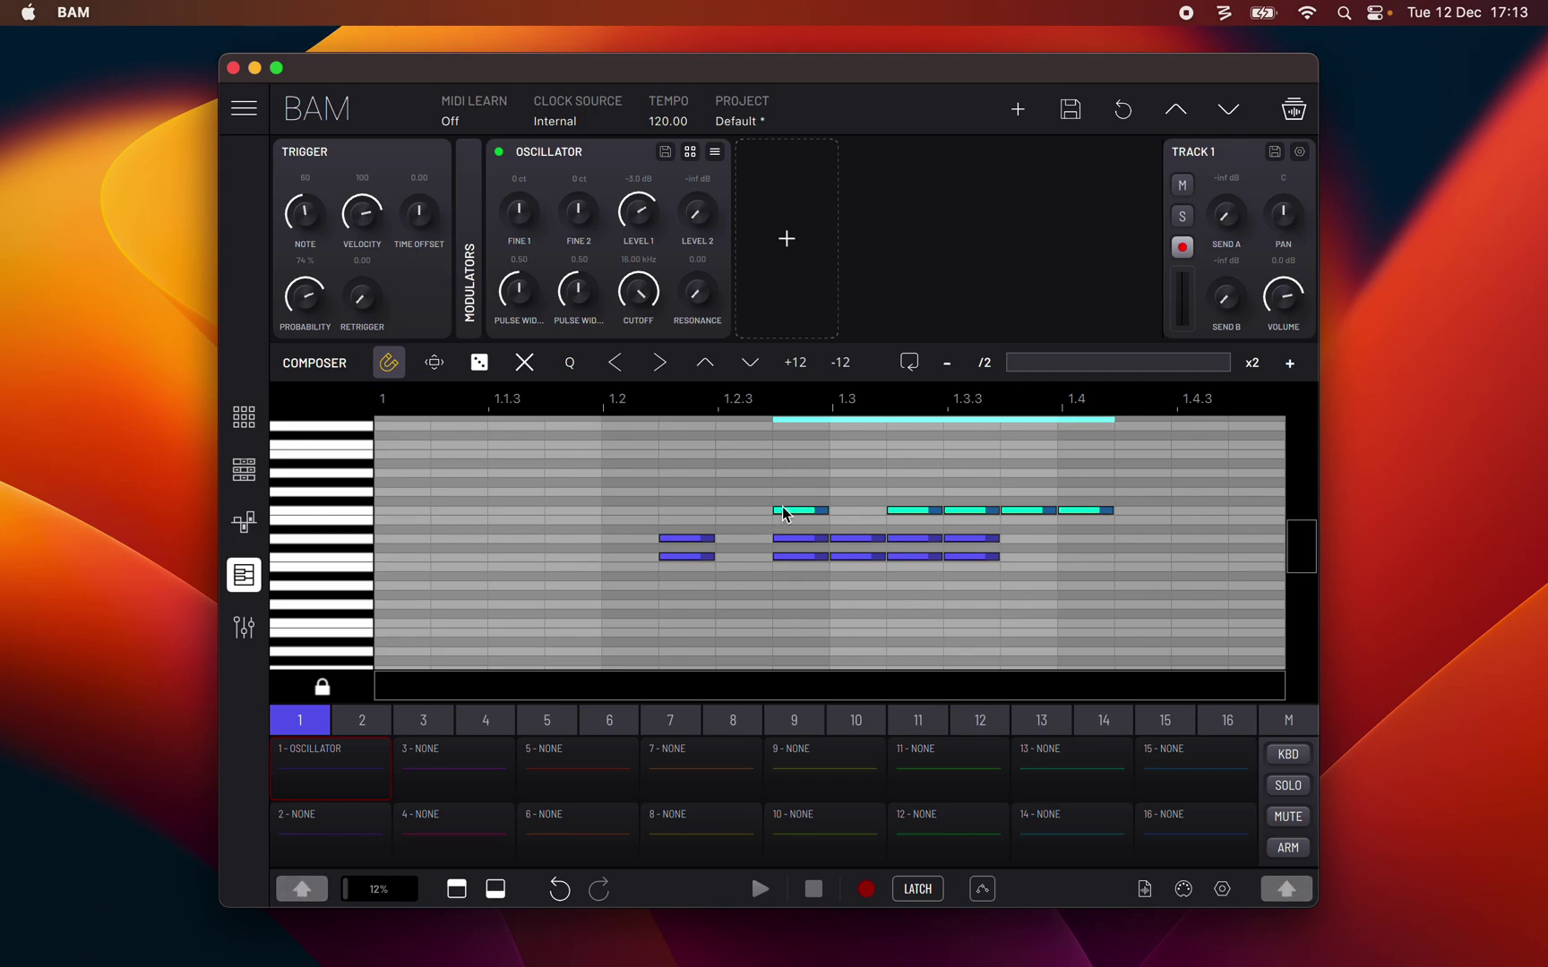
{"action": "left_click", "coordinate": [909, 362]}
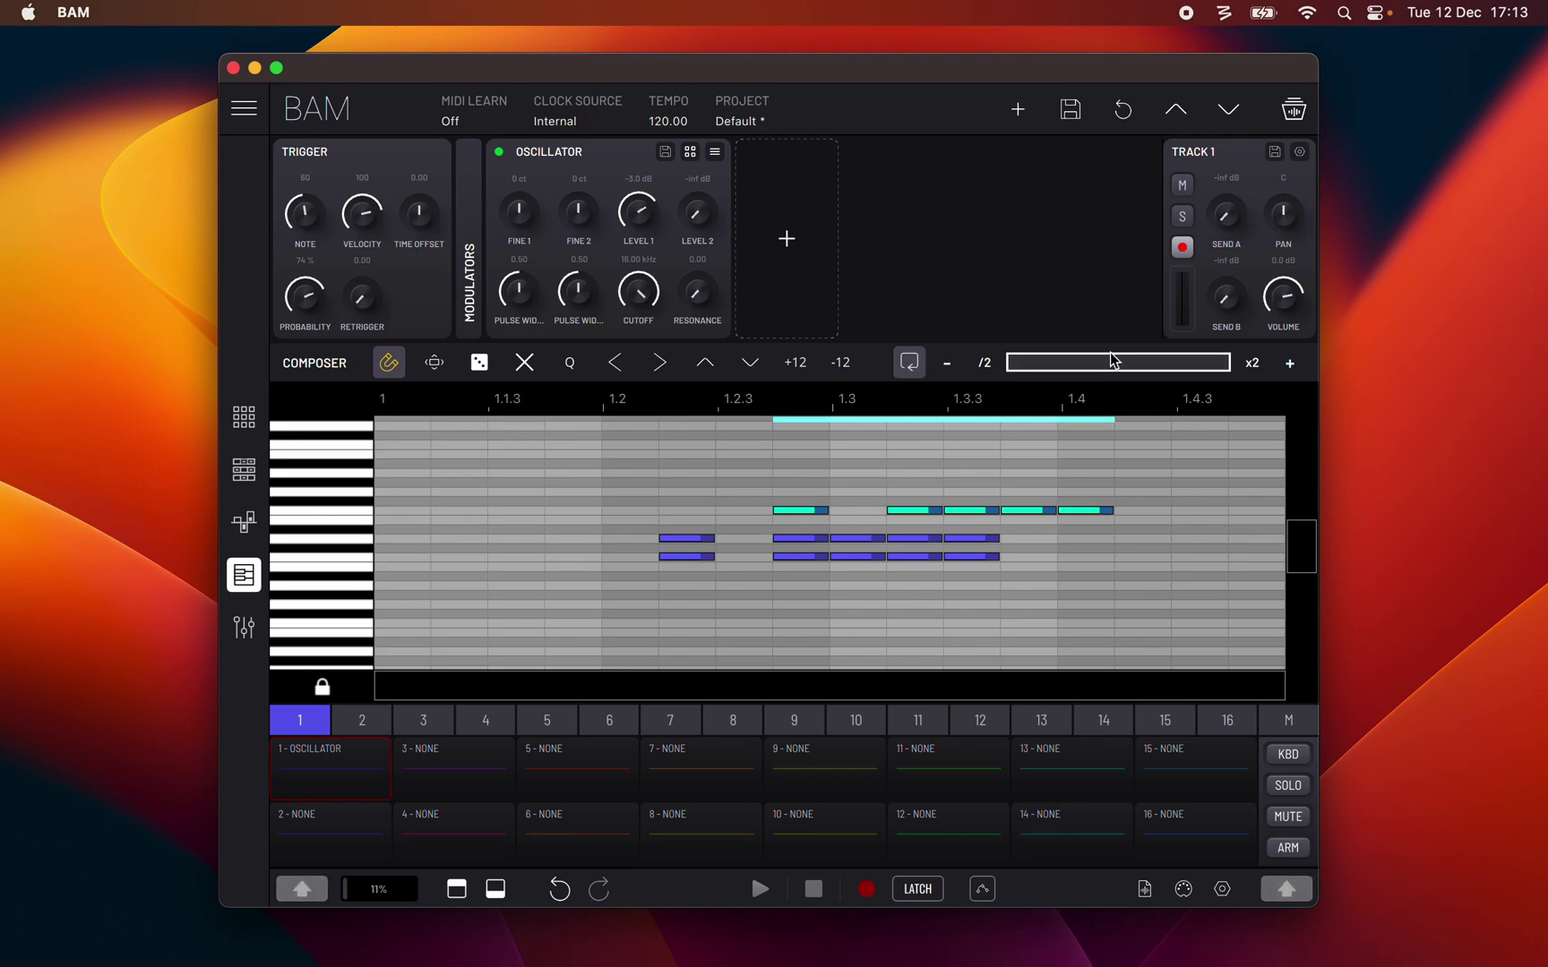